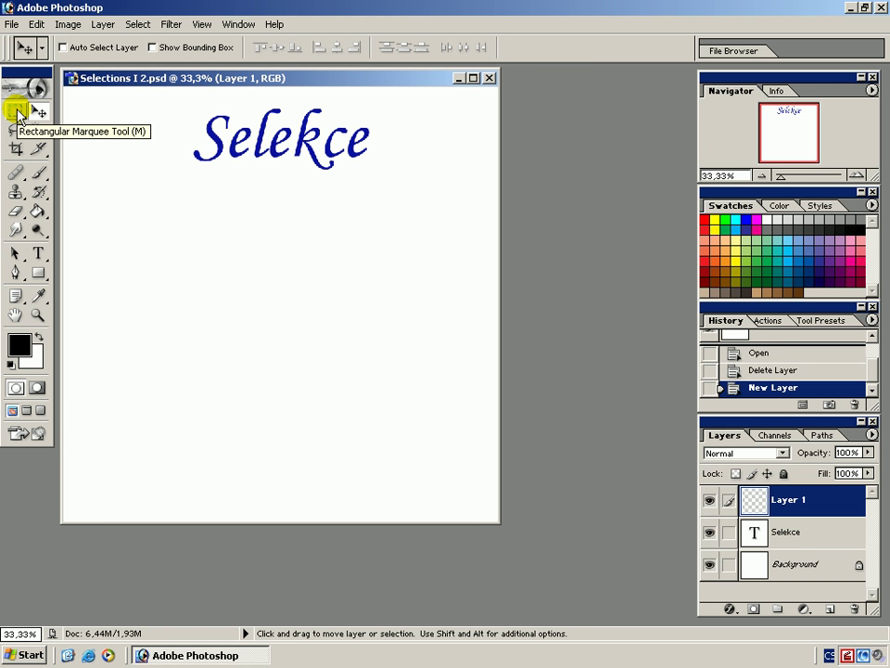
Step: Draw a tall rectangular marquee selection on Layer 1, below and to the left of the Selekce title
{"action": "left_click", "coordinate": [19, 114]}
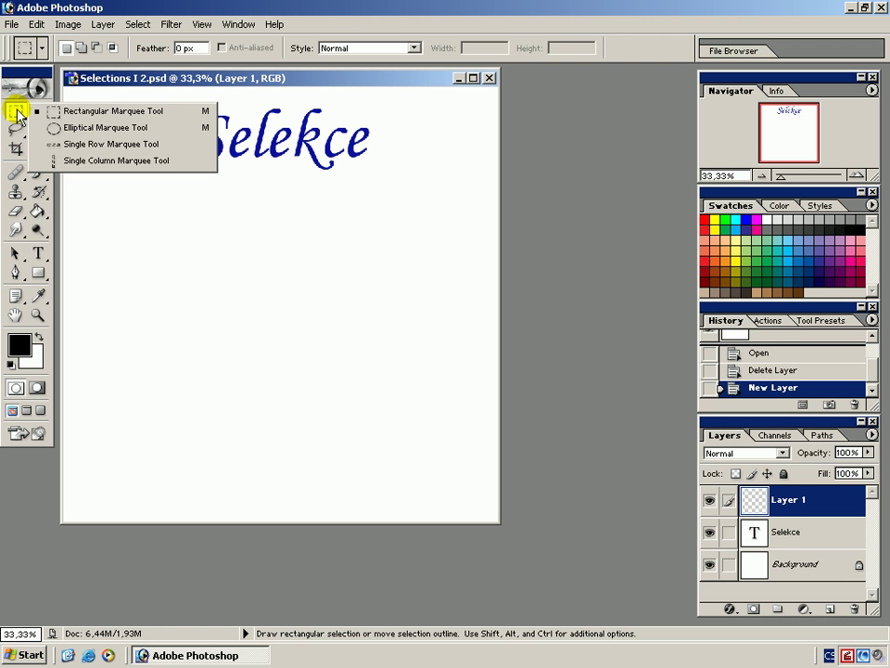
{"action": "left_click", "coordinate": [84, 115]}
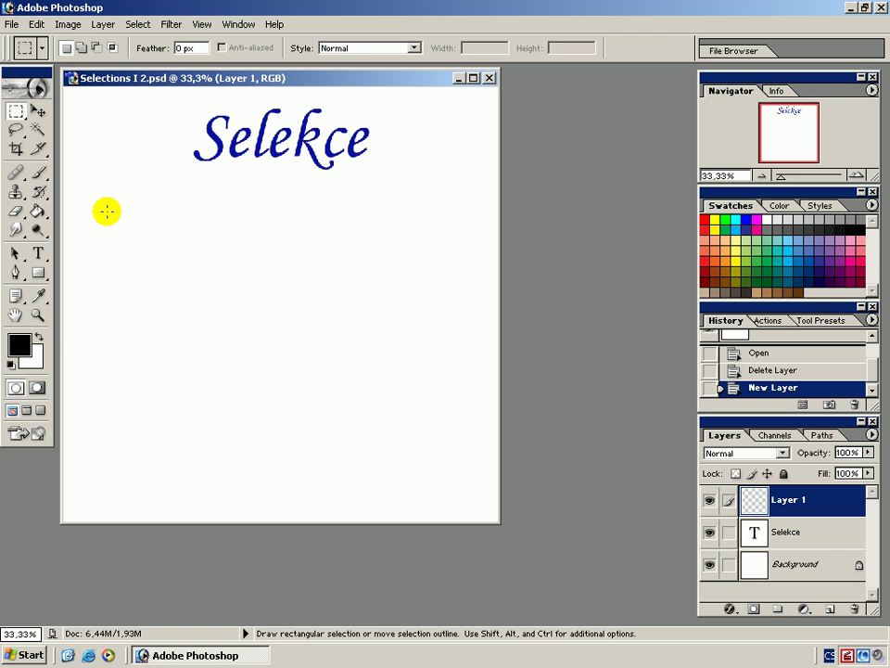
{"action": "left_click_drag", "start_coordinate": [107, 212], "coordinate": [195, 346]}
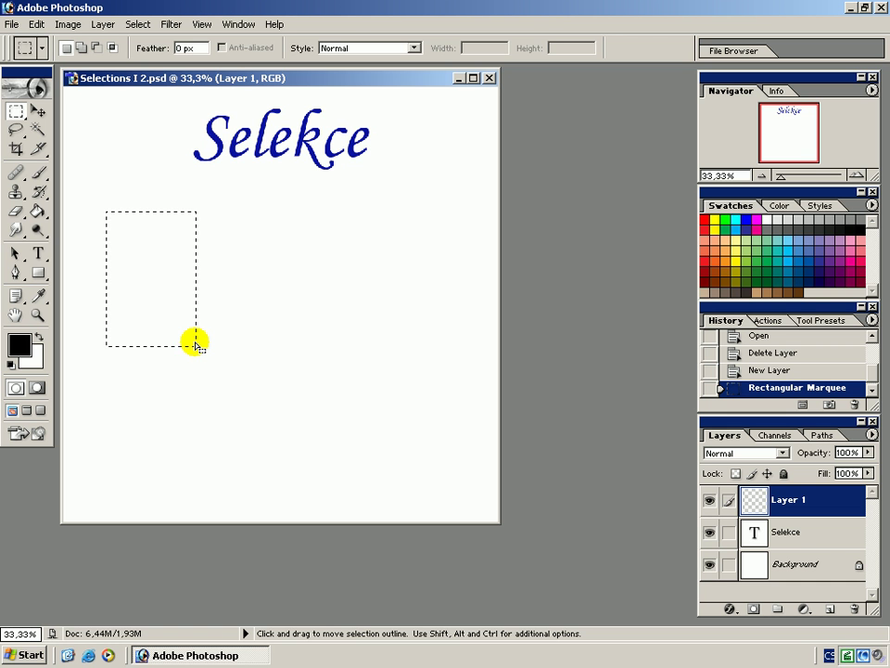
Step: Fill the rectangular selection with dark blue using the Paint Bucket, and deselect it
{"action": "left_click", "coordinate": [754, 227]}
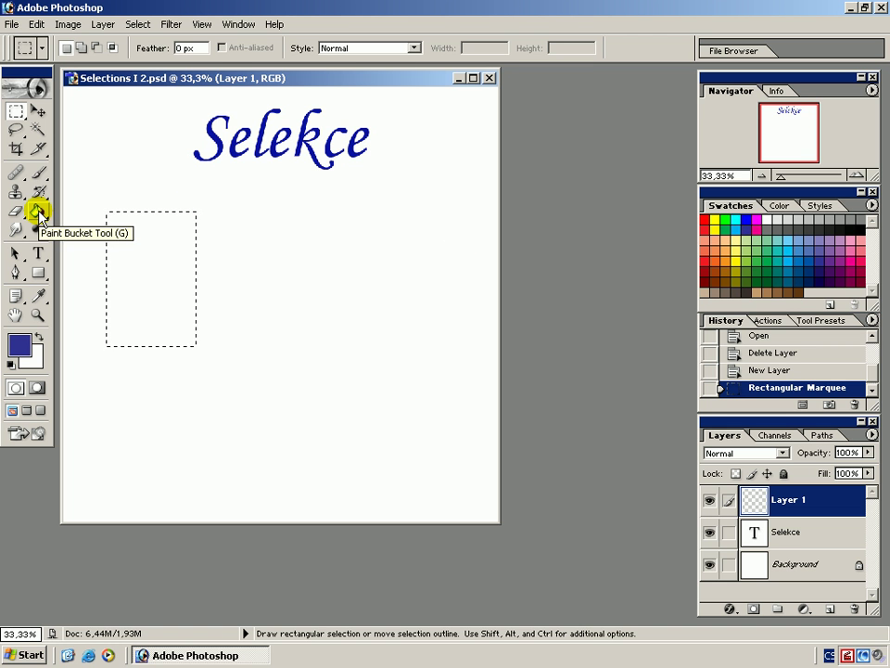
{"action": "left_click", "coordinate": [37, 213]}
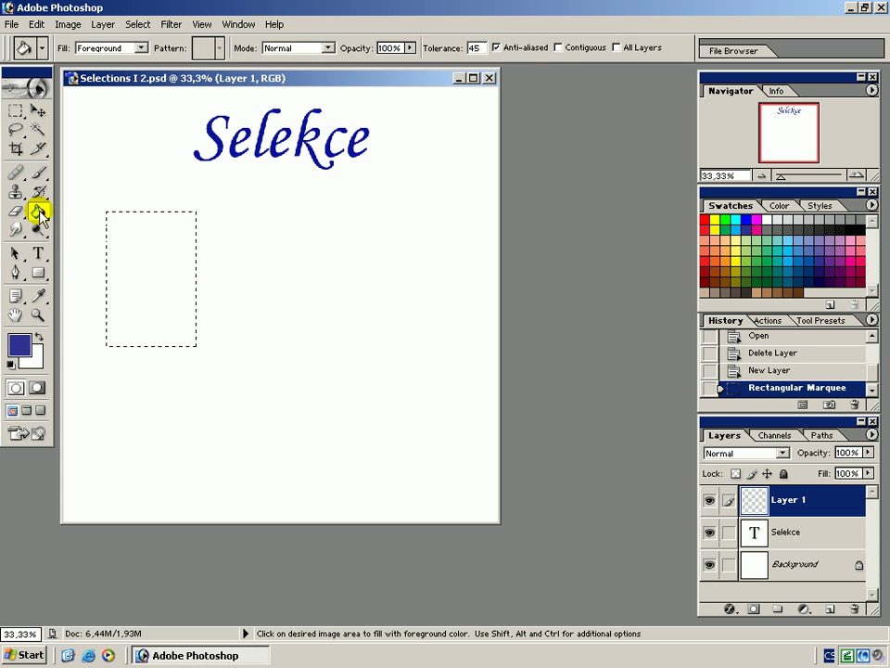
{"action": "left_click", "coordinate": [148, 251]}
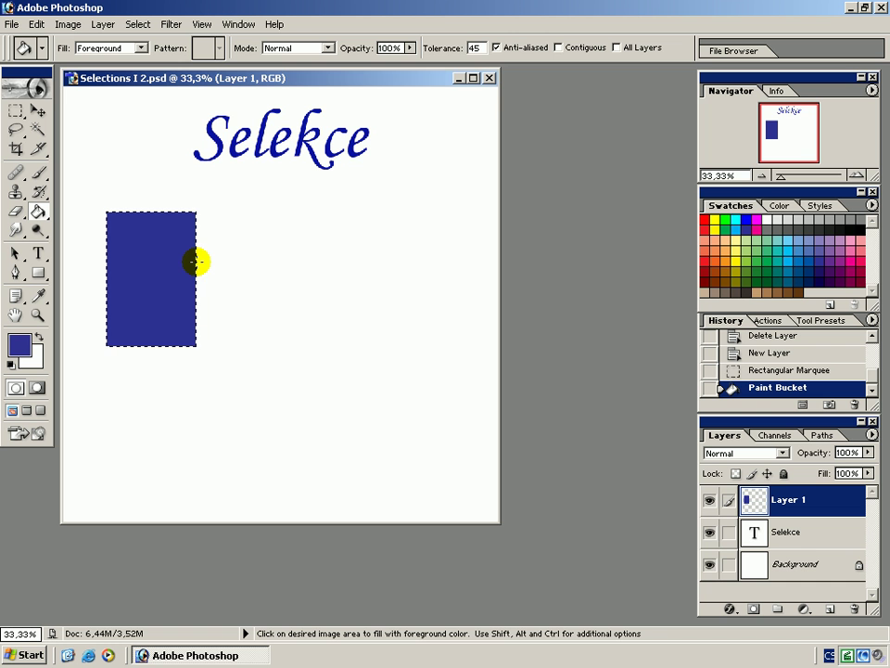
{"action": "left_click", "coordinate": [139, 26]}
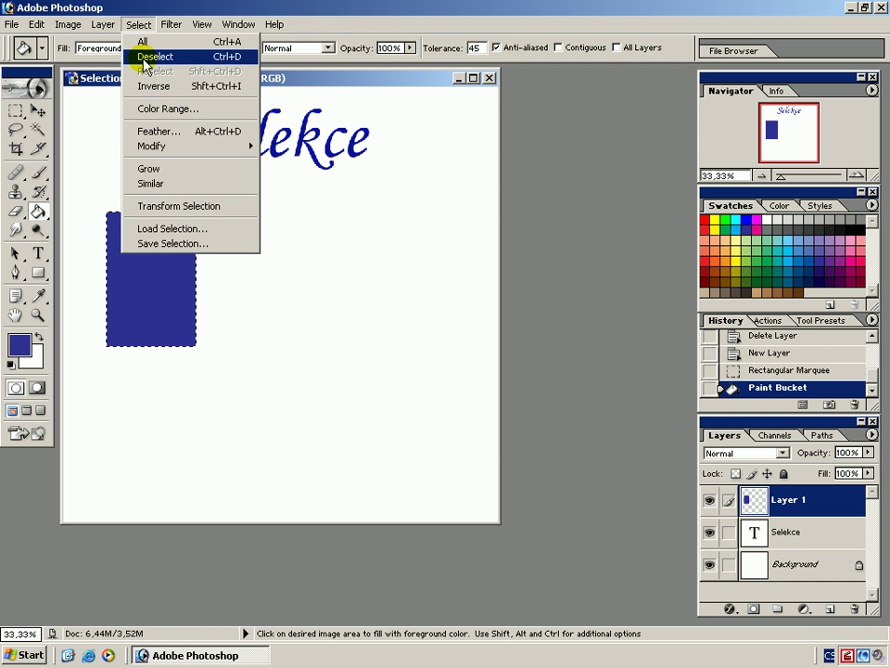
{"action": "left_click", "coordinate": [145, 58]}
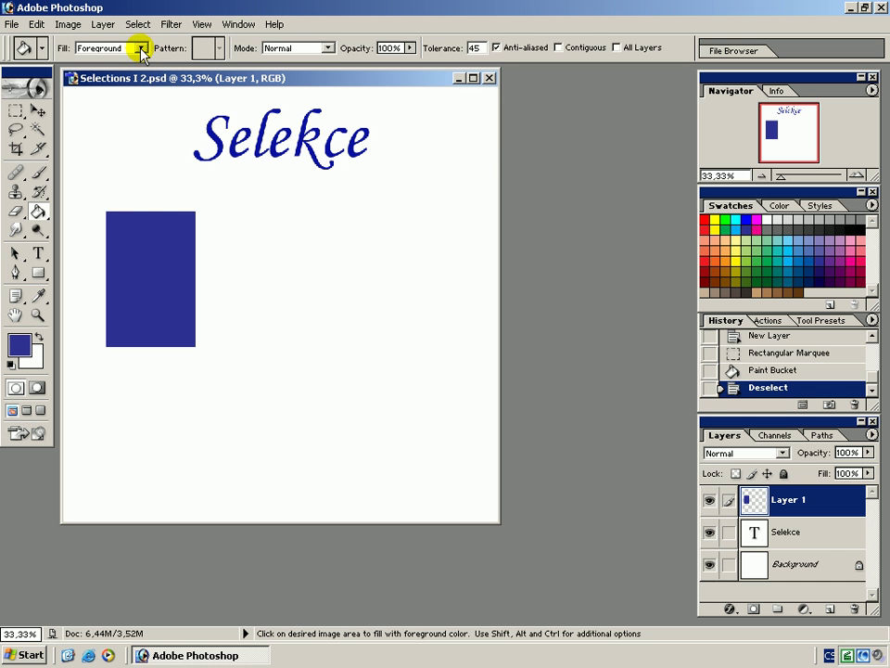
Step: Draw a square marquee selection to the right of the blue rectangle
{"action": "left_click", "coordinate": [16, 110]}
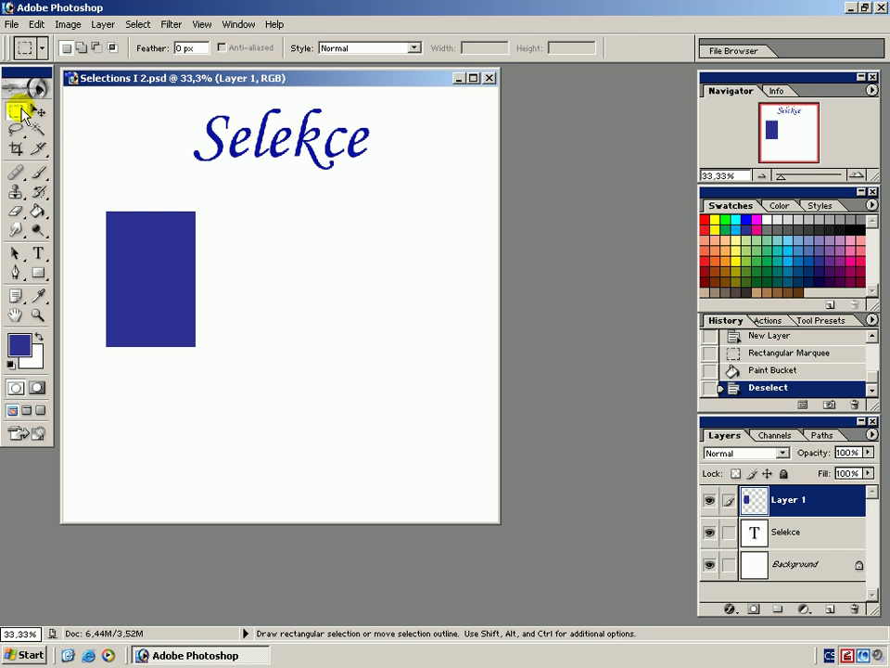
{"action": "left_click", "coordinate": [267, 227]}
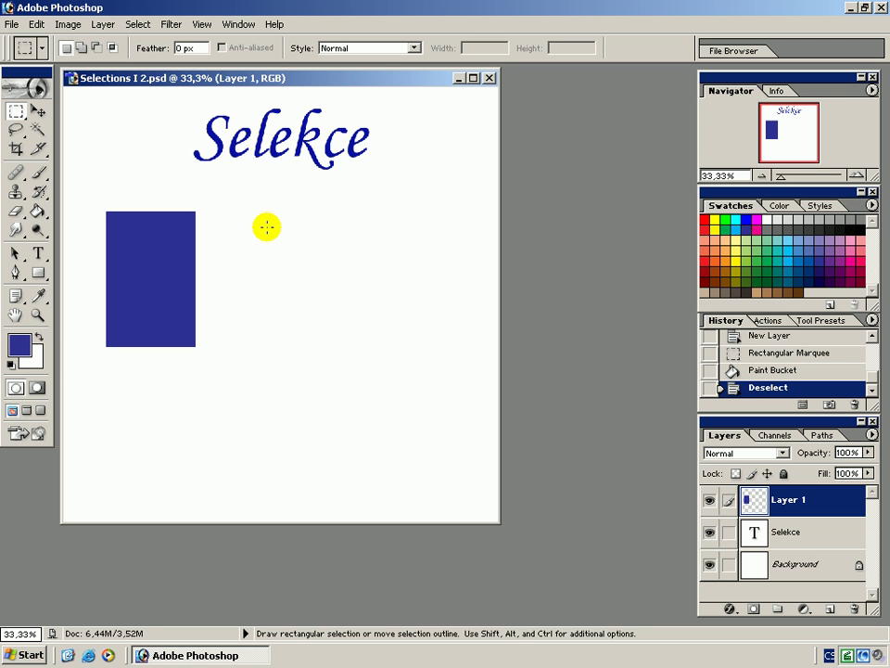
{"action": "left_click_drag", "start_coordinate": [267, 227], "coordinate": [399, 330]}
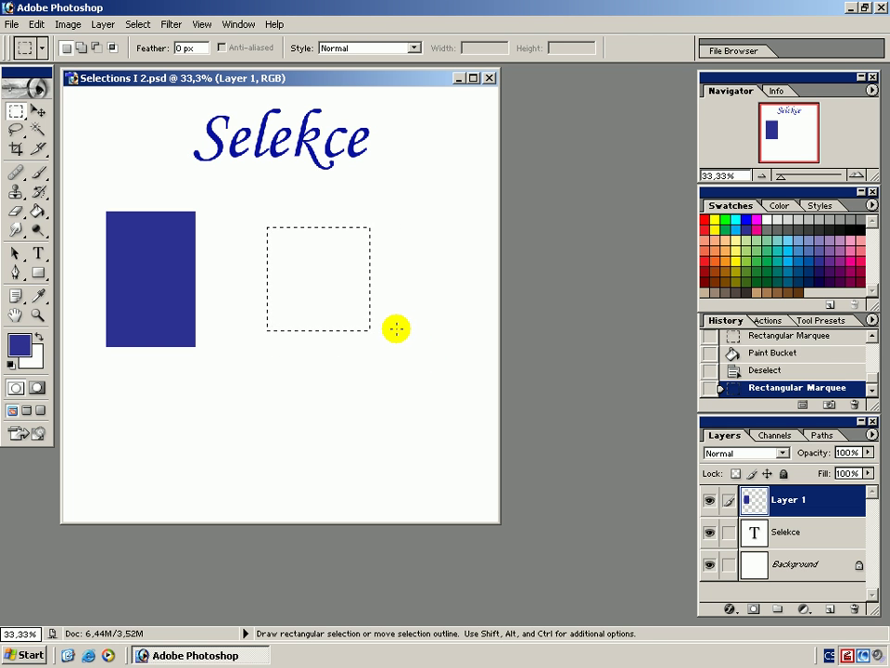
Step: Fill the square selection with green using the Paint Bucket
{"action": "left_click", "coordinate": [726, 224]}
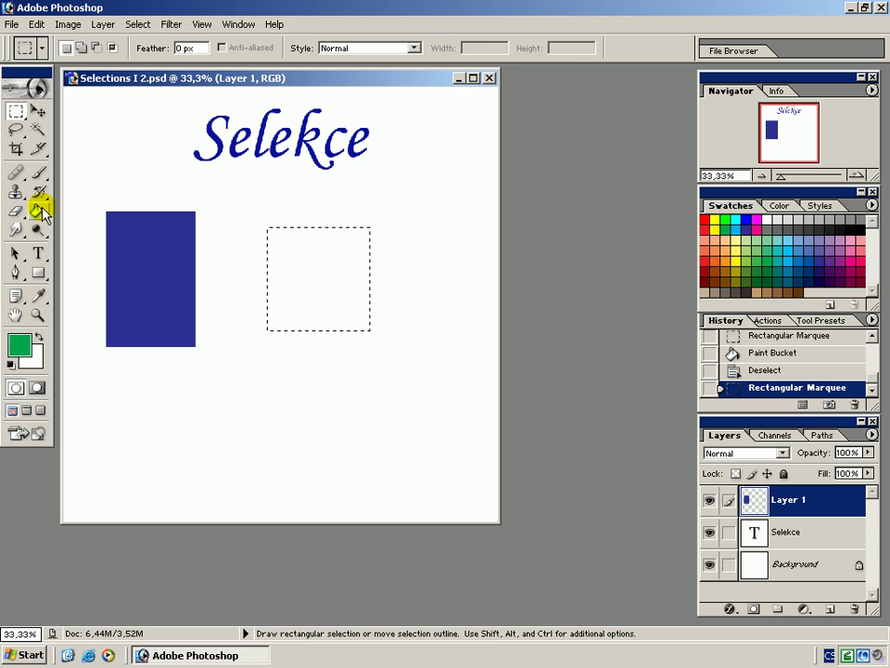
{"action": "left_click", "coordinate": [39, 210]}
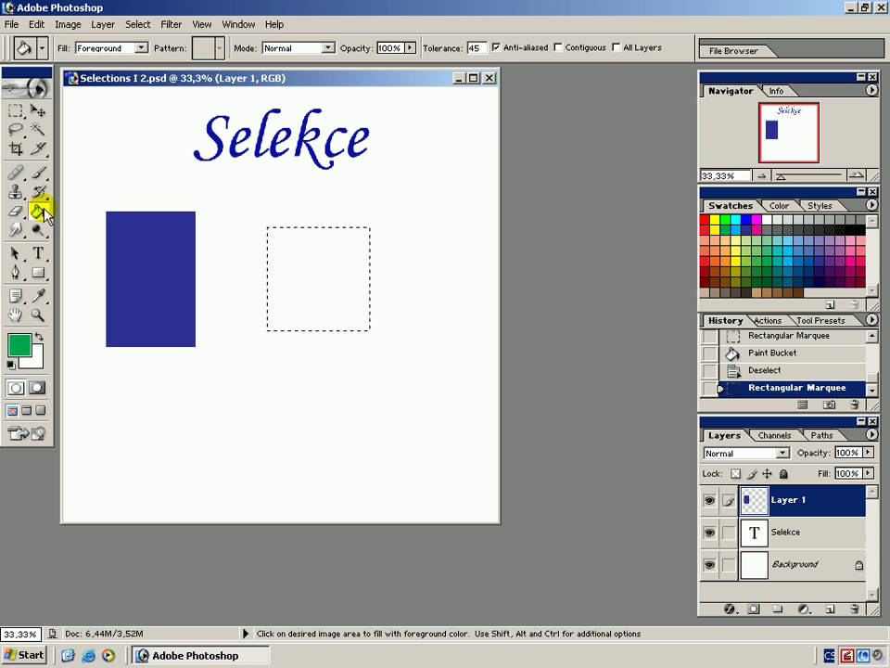
{"action": "left_click", "coordinate": [327, 265]}
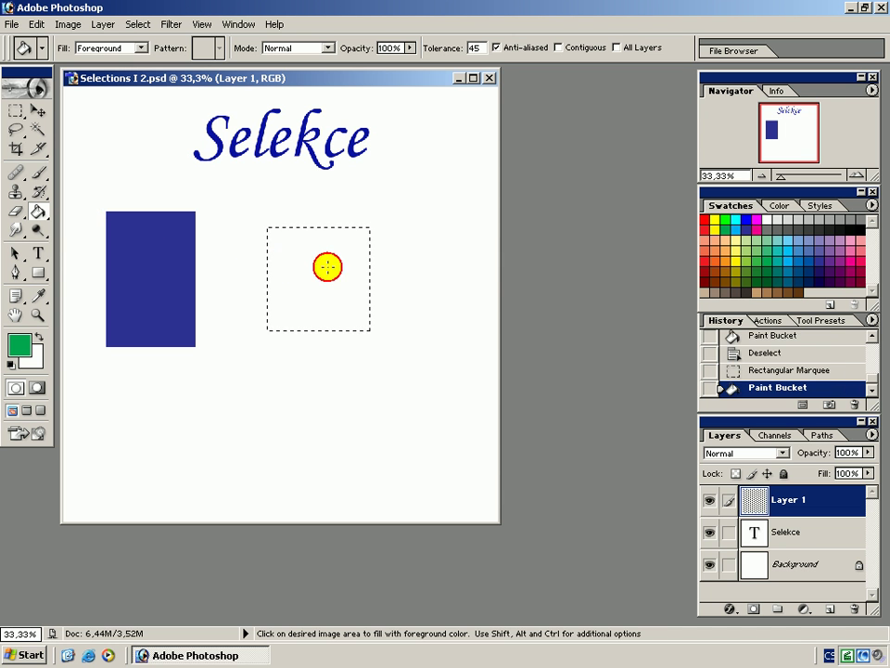
Step: Move the selected green square so that it overlaps the lower-right corner of the blue rectangle
{"action": "left_click_drag", "start_coordinate": [328, 265], "coordinate": [342, 277]}
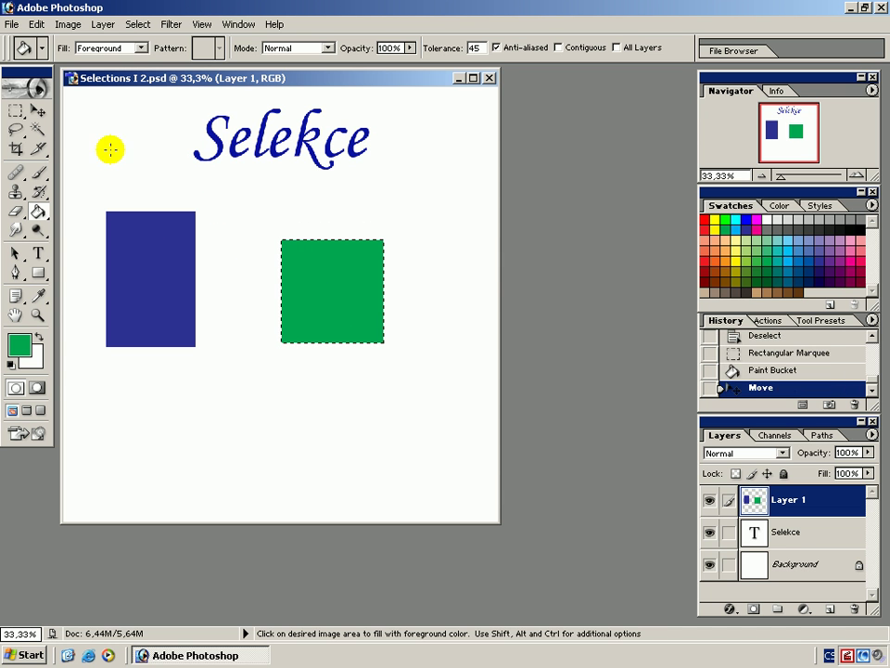
{"action": "left_click", "coordinate": [41, 113]}
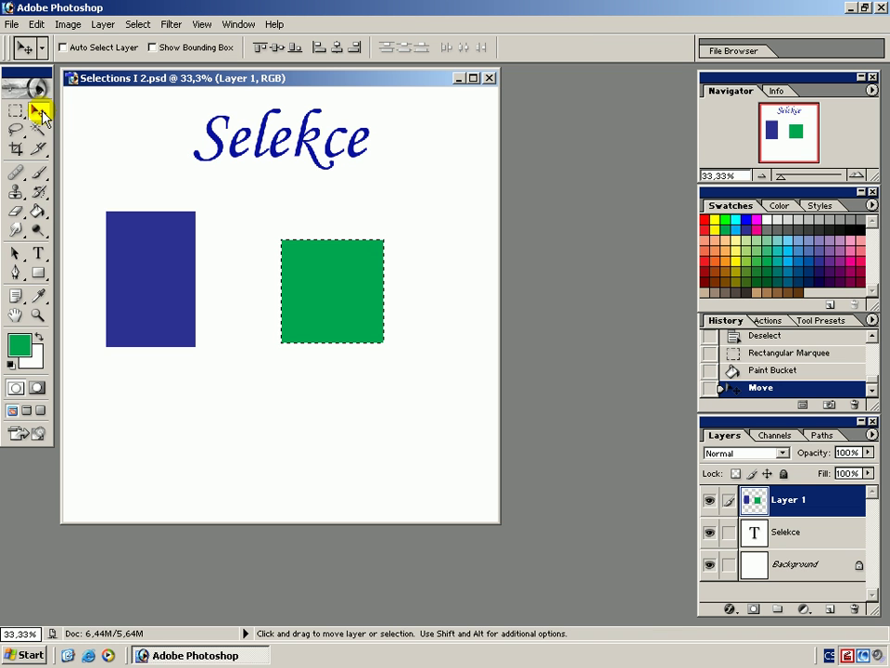
{"action": "left_click", "coordinate": [324, 281]}
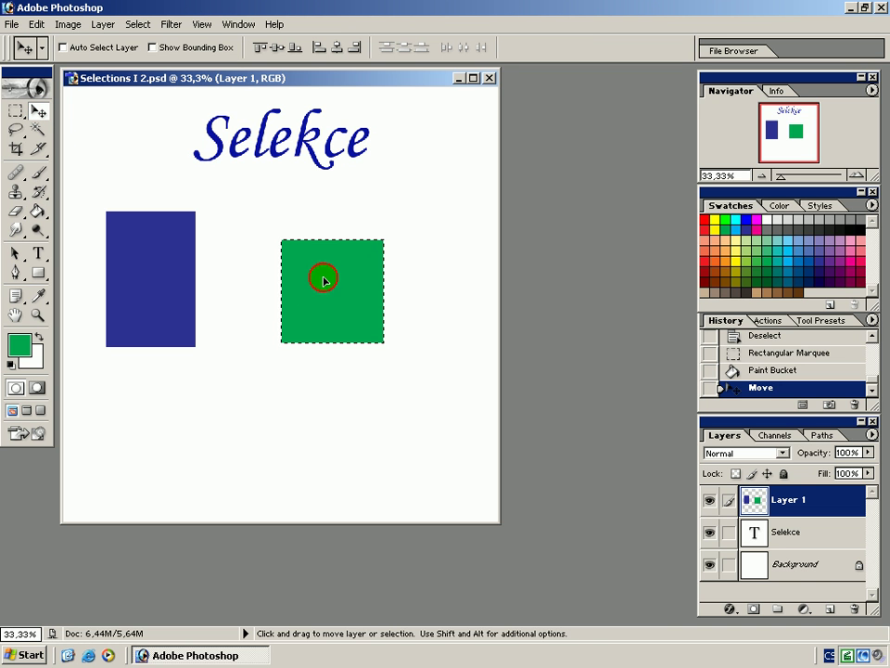
{"action": "left_click_drag", "start_coordinate": [323, 281], "coordinate": [306, 315]}
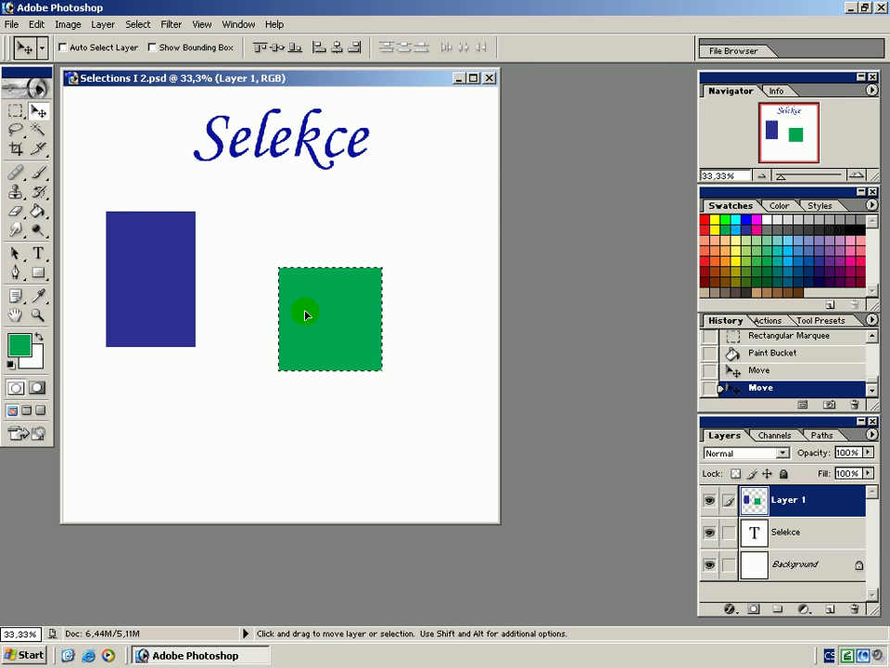
{"action": "left_click_drag", "start_coordinate": [306, 313], "coordinate": [177, 308]}
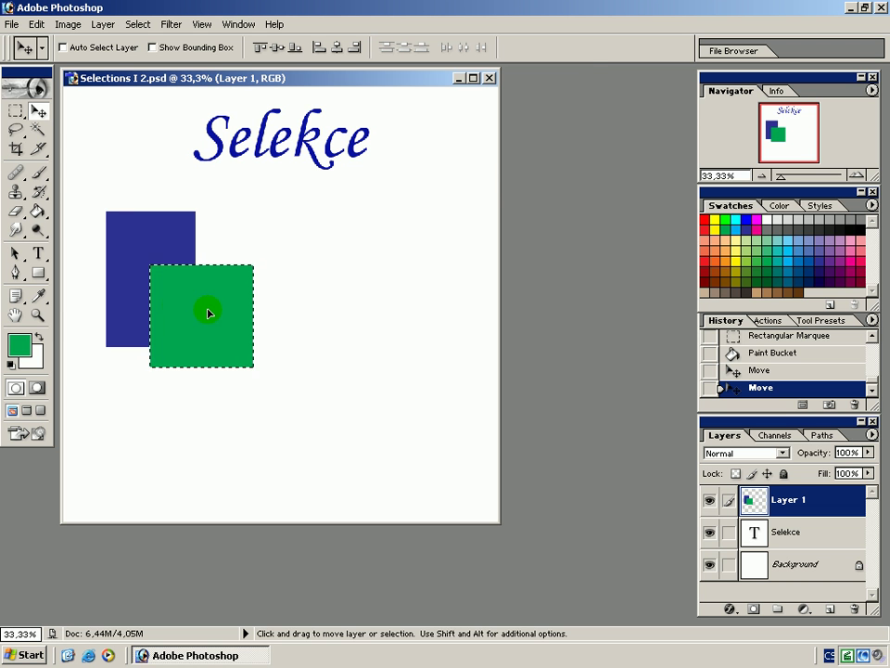
Step: Draw a wide elliptical marquee selection to the right of the blue rectangle and shift its outline slightly further right
{"action": "left_click", "coordinate": [18, 112]}
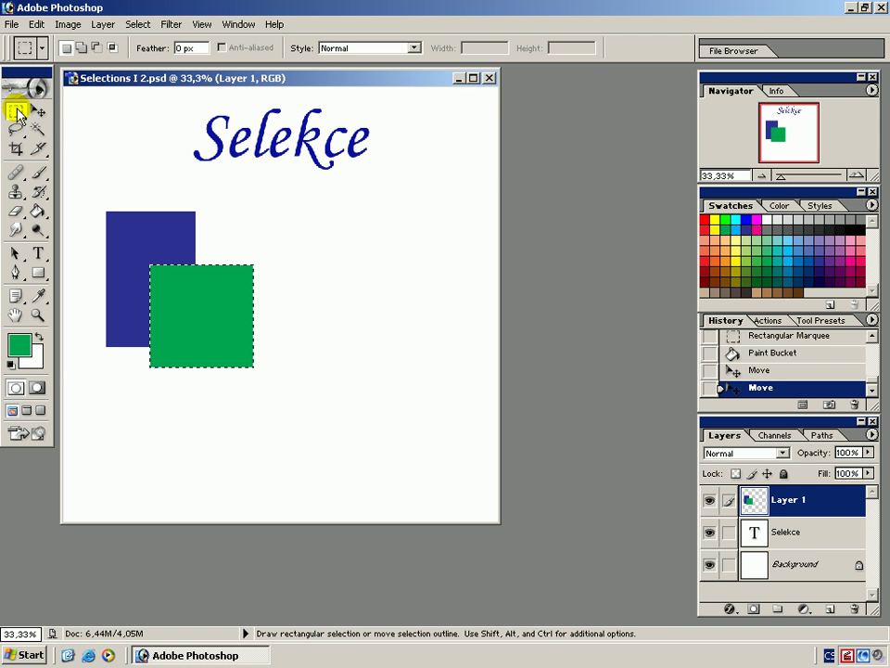
{"action": "left_click", "coordinate": [18, 112]}
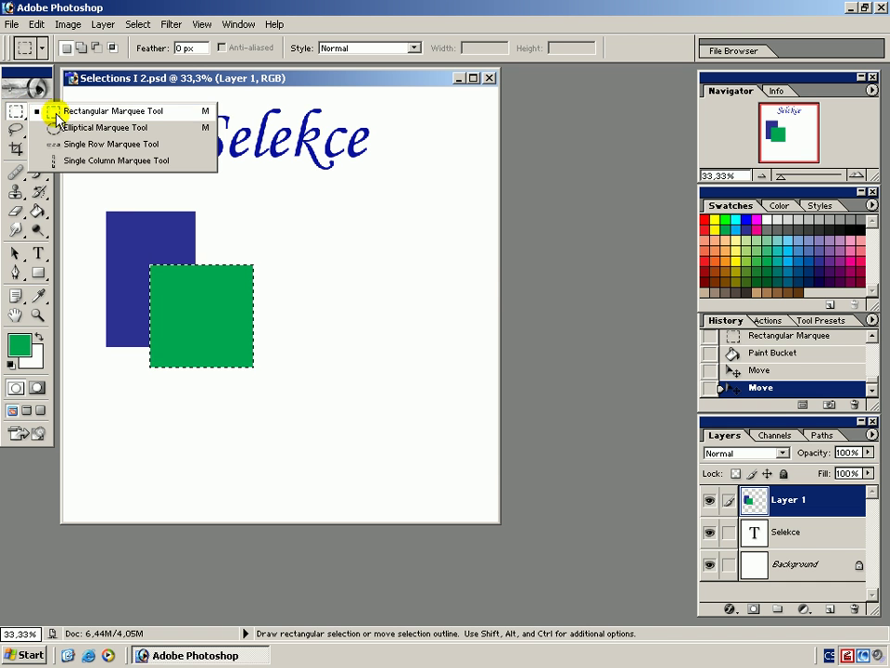
{"action": "left_click", "coordinate": [56, 127]}
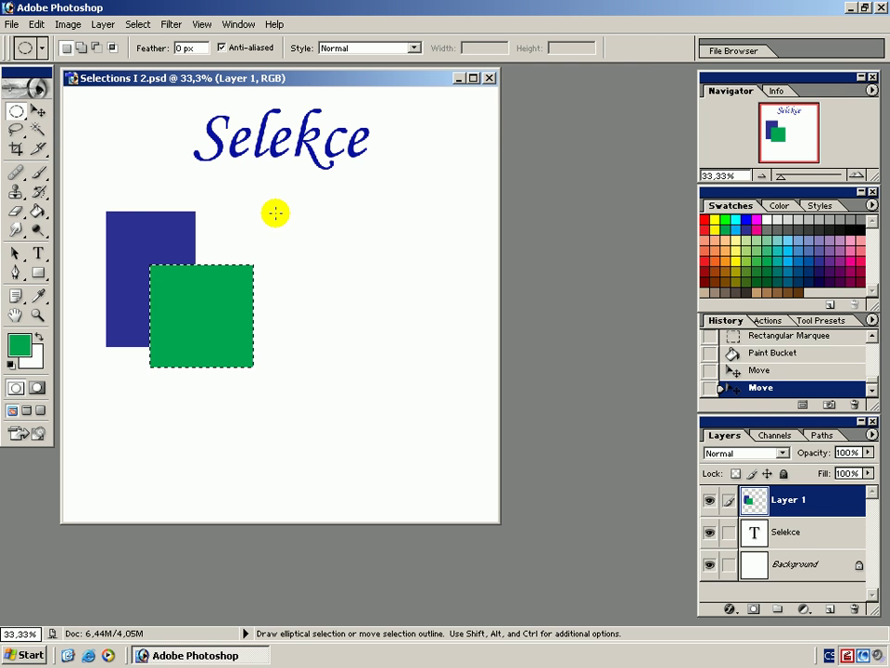
{"action": "left_click_drag", "start_coordinate": [253, 211], "coordinate": [432, 291]}
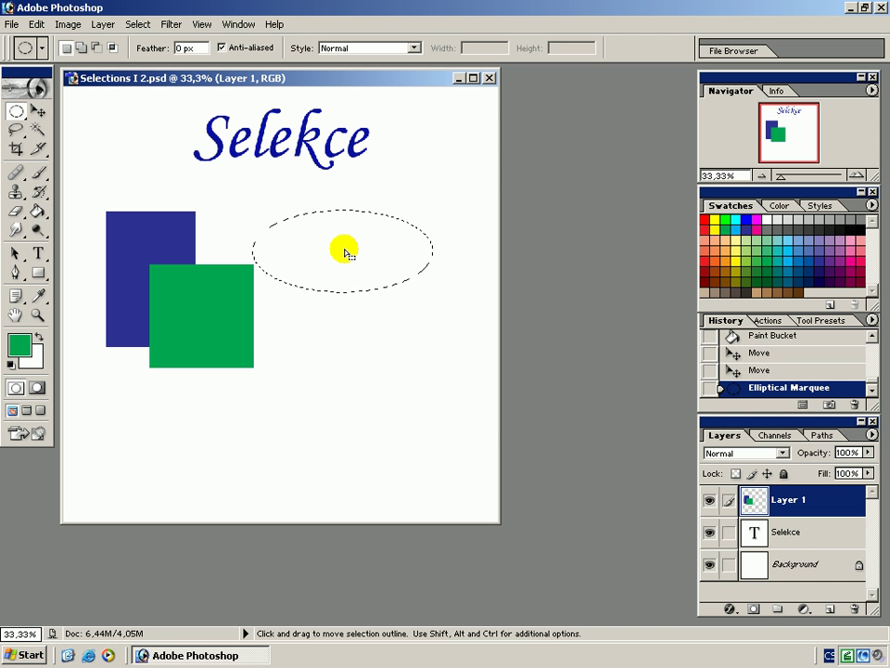
{"action": "left_click_drag", "start_coordinate": [345, 252], "coordinate": [384, 248]}
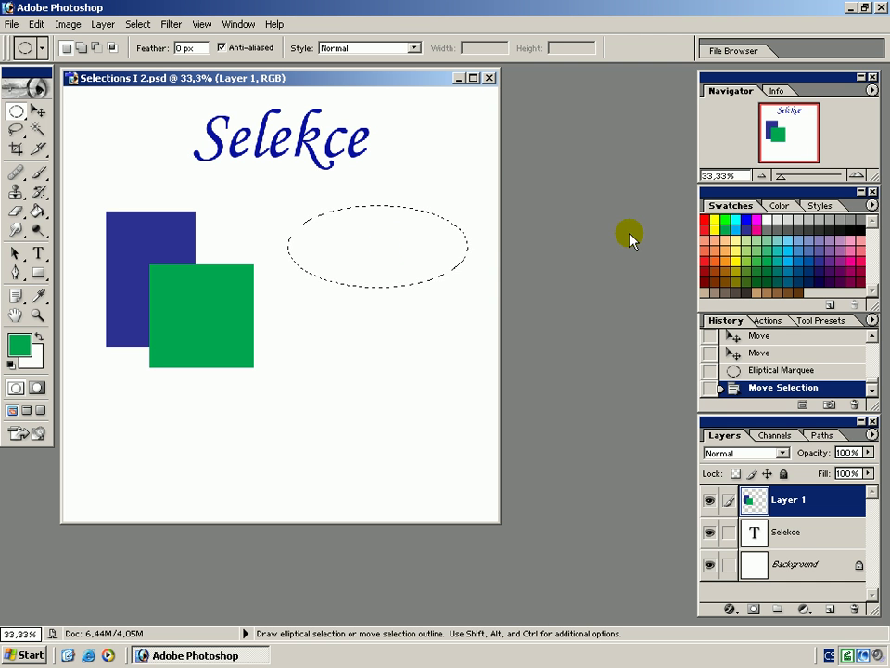
Step: Fill the elliptical selection with pure red using the Paint Bucket, and deselect it
{"action": "left_click", "coordinate": [708, 217]}
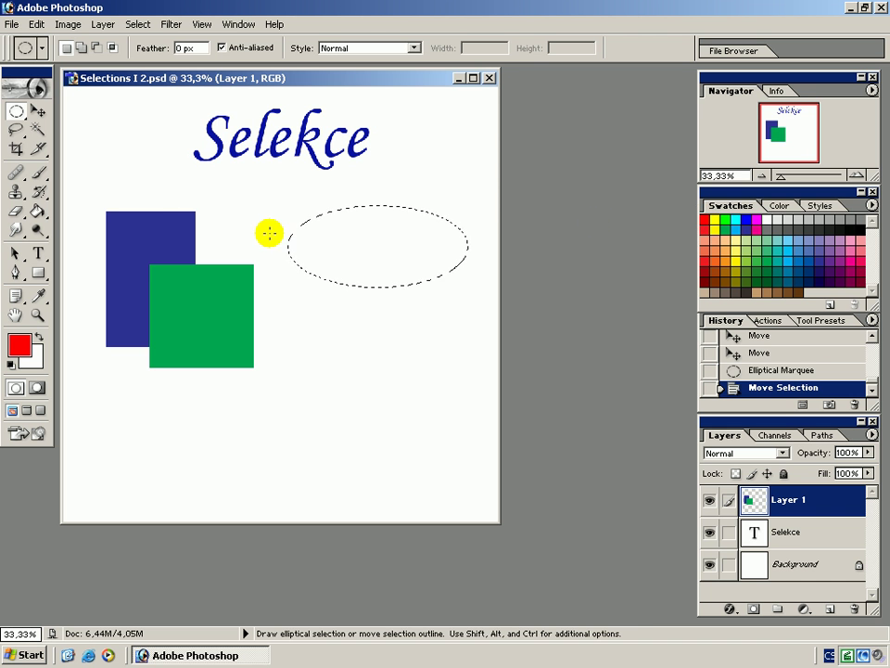
{"action": "left_click", "coordinate": [35, 213]}
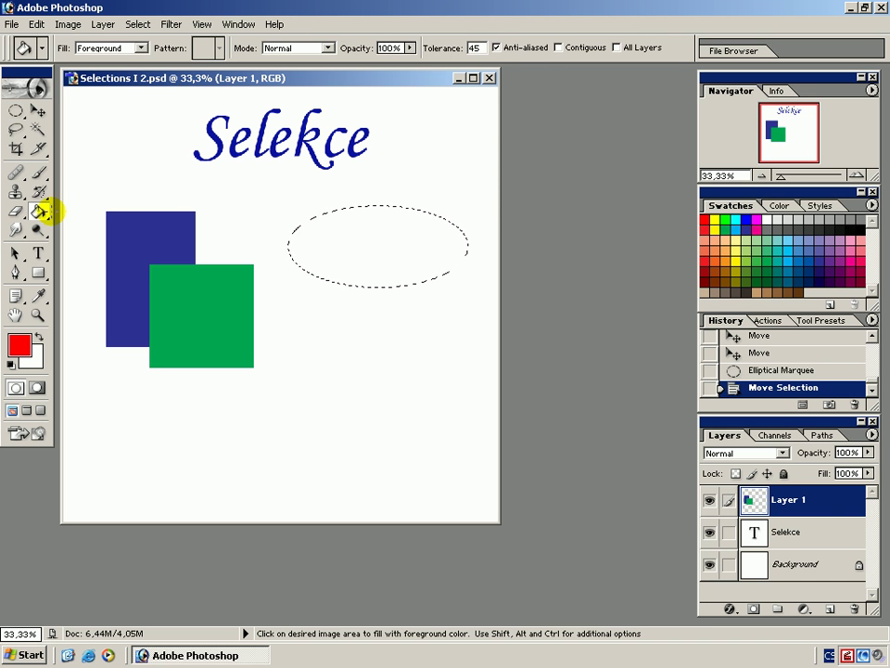
{"action": "left_click", "coordinate": [378, 243]}
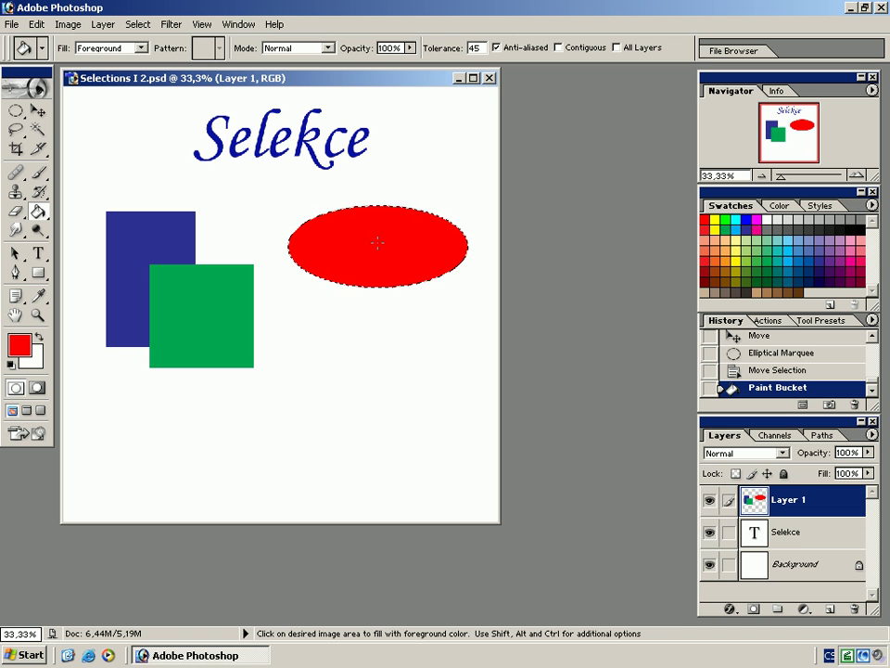
{"action": "key", "text": "ctrl+z"}
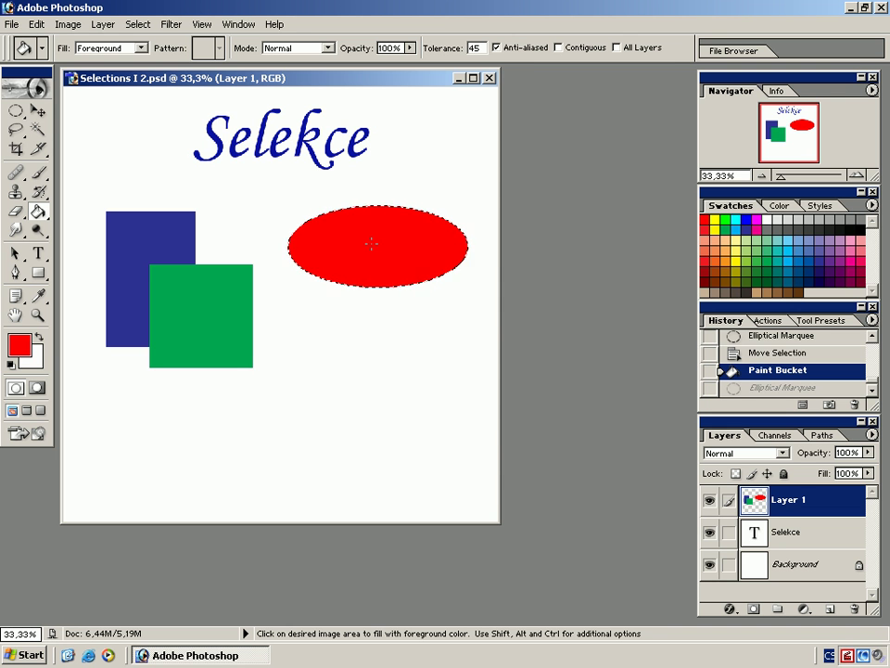
{"action": "left_click", "coordinate": [139, 24]}
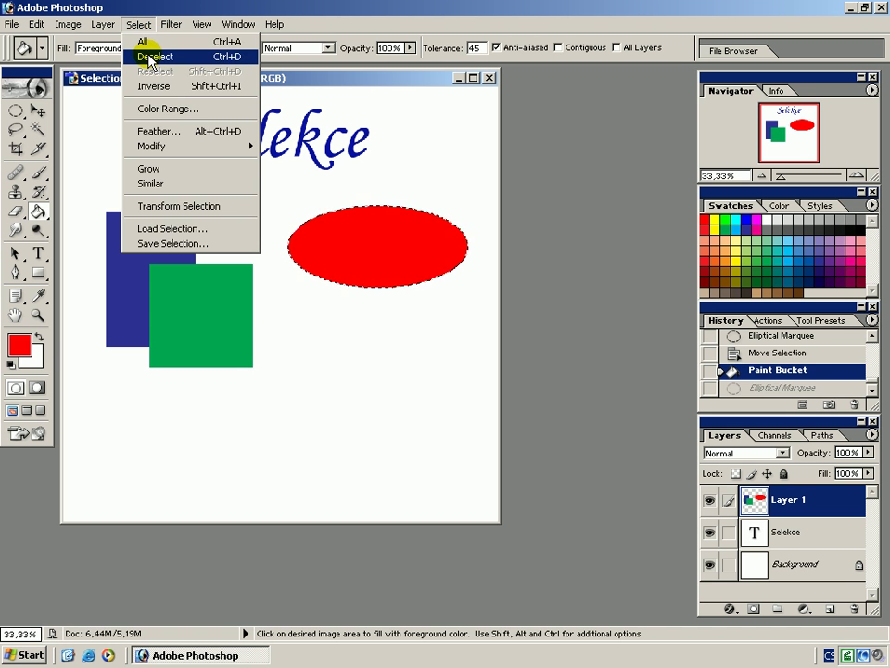
{"action": "left_click", "coordinate": [149, 57]}
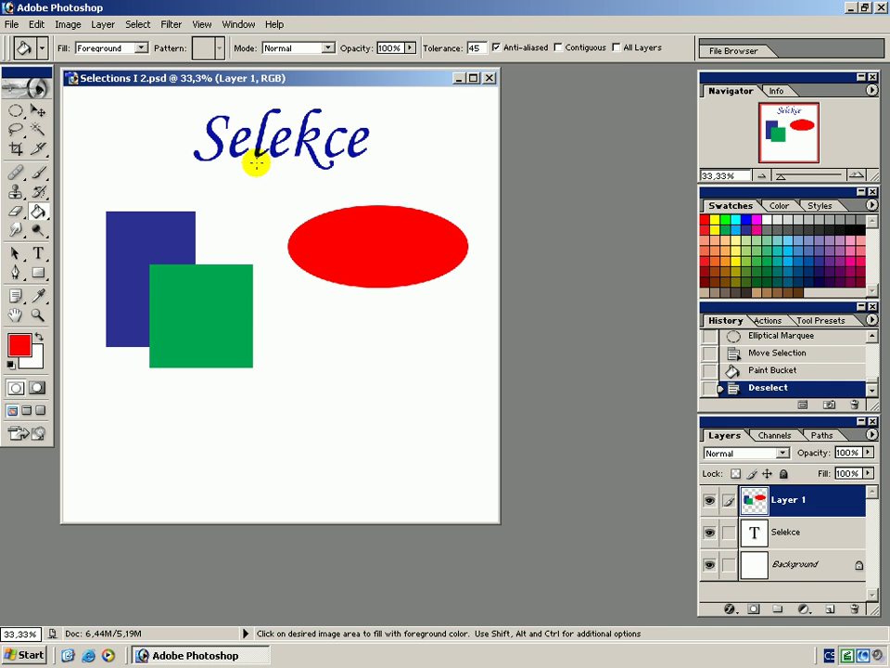
Step: Draw a perfectly circular marquee selection below the red ellipse, constraining the elliptical marquee's proportions
{"action": "left_click", "coordinate": [20, 112]}
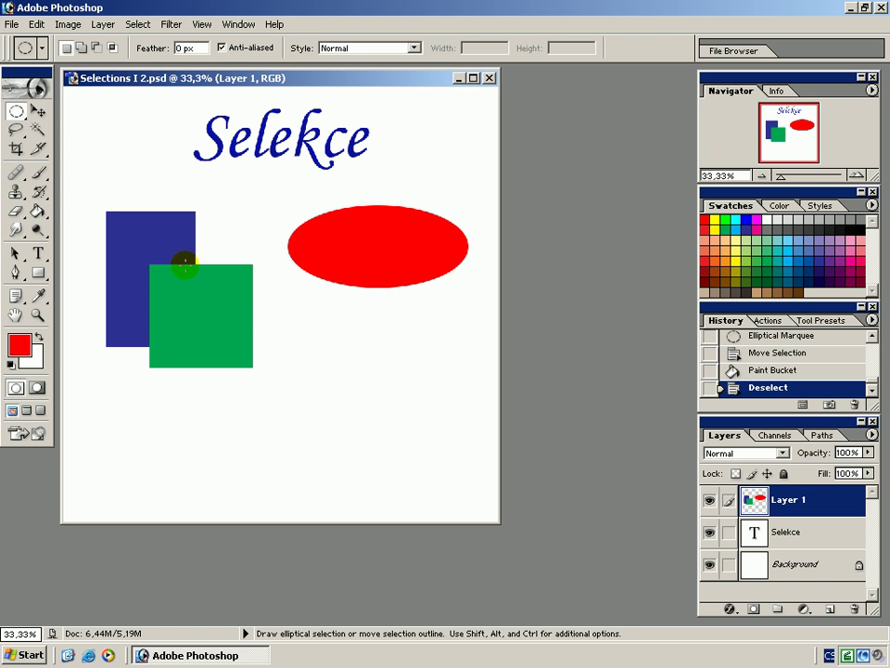
{"action": "key", "text": "shift"}
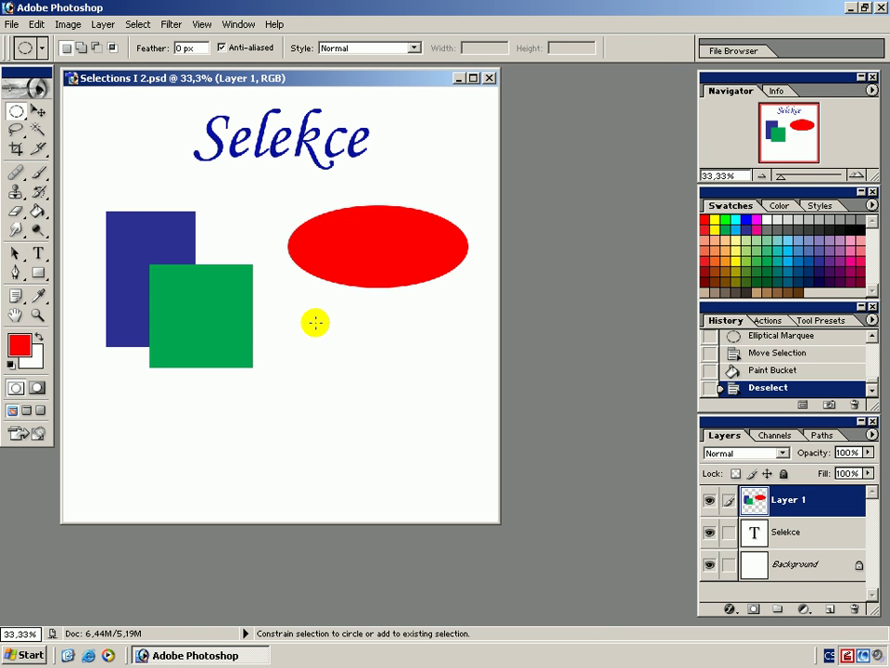
{"action": "left_click_drag", "start_coordinate": [315, 322], "coordinate": [489, 477]}
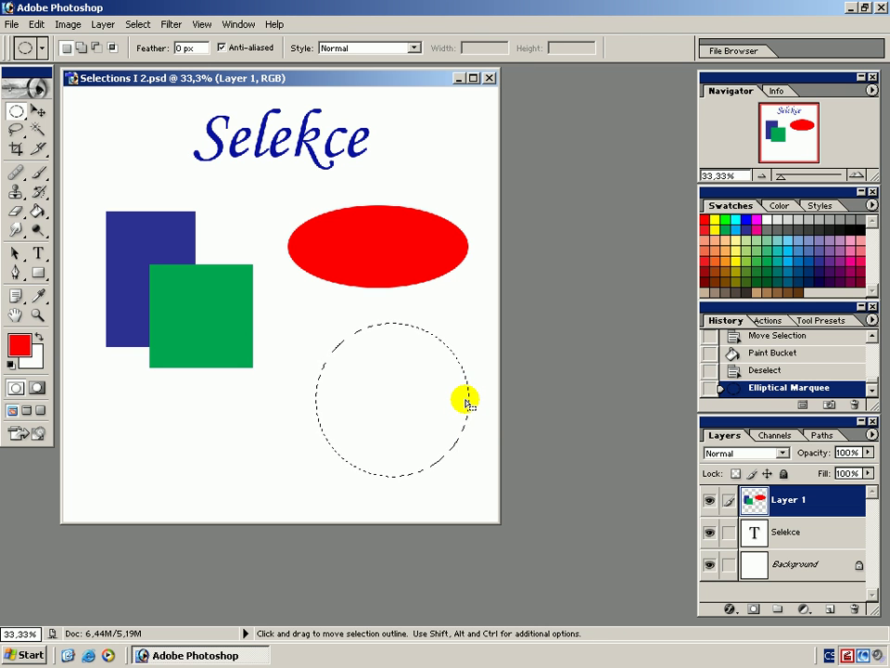
Step: Fill the circular selection below the red ellipse with pure yellow using the Paint Bucket
{"action": "key", "text": "g"}
{"action": "left_click", "coordinate": [386, 395]}
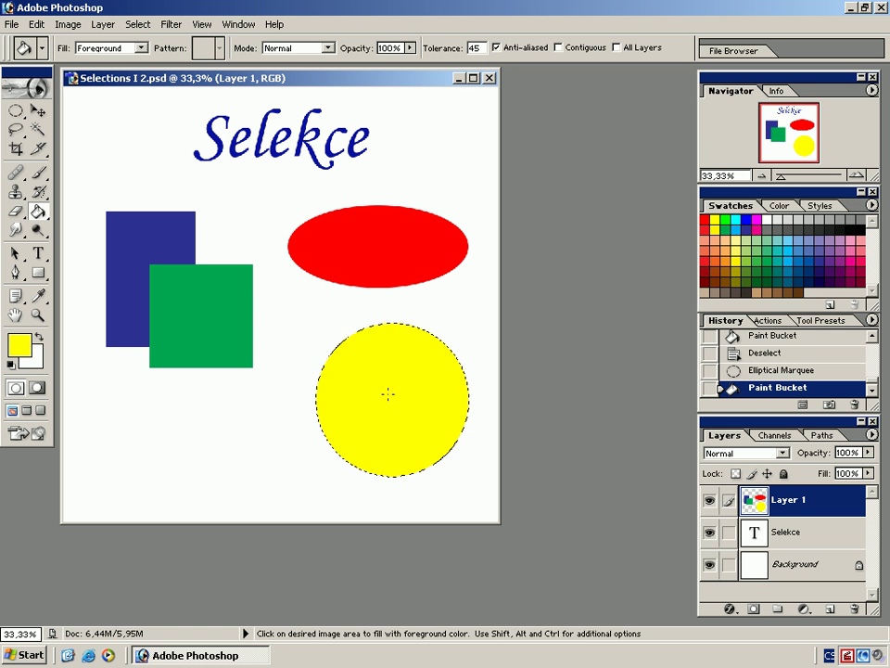
Step: Deselect the yellow circle, and restore its selection by reverting to the Paint Bucket history state
{"action": "left_click", "coordinate": [140, 25]}
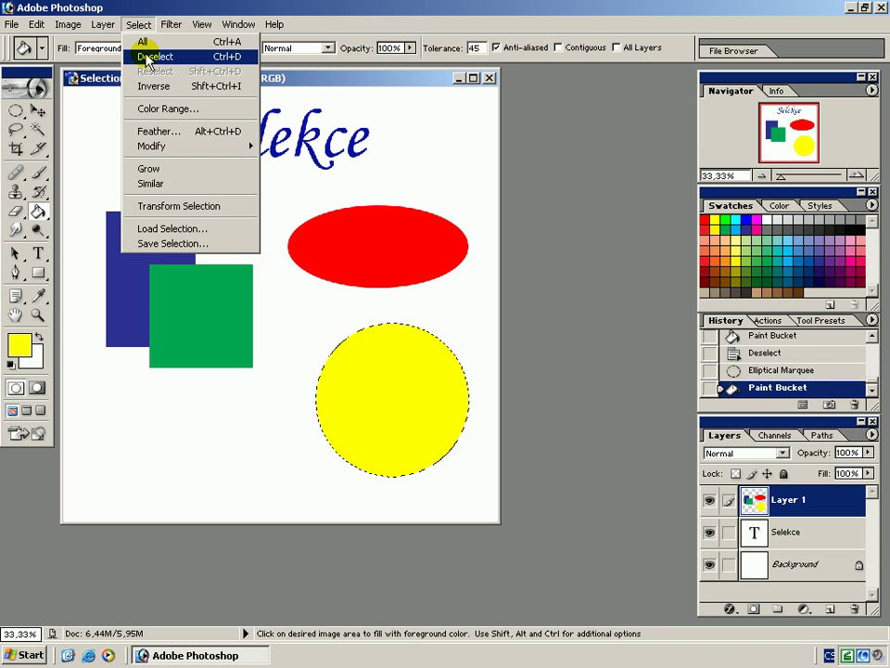
{"action": "left_click", "coordinate": [146, 55]}
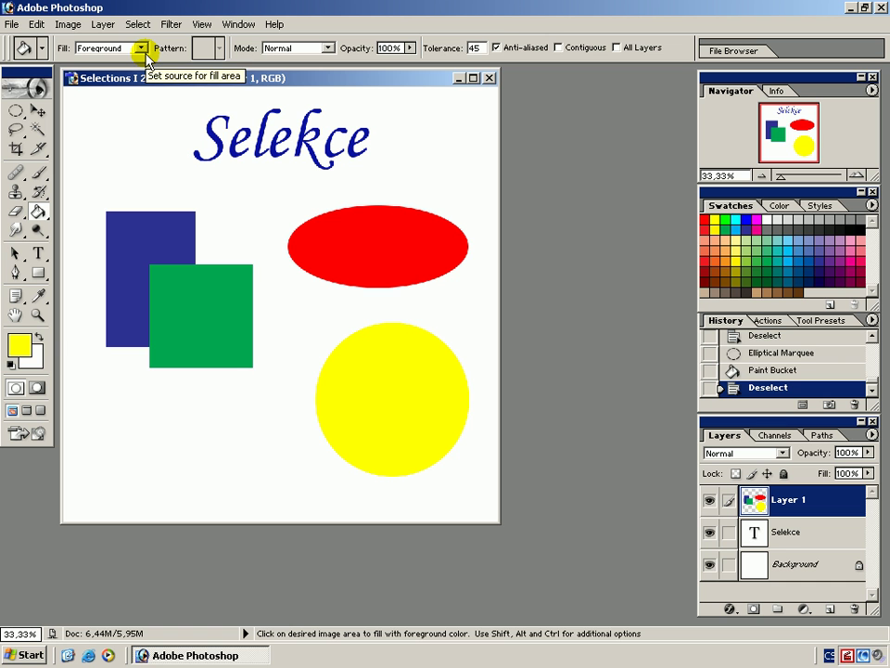
{"action": "left_click", "coordinate": [787, 371]}
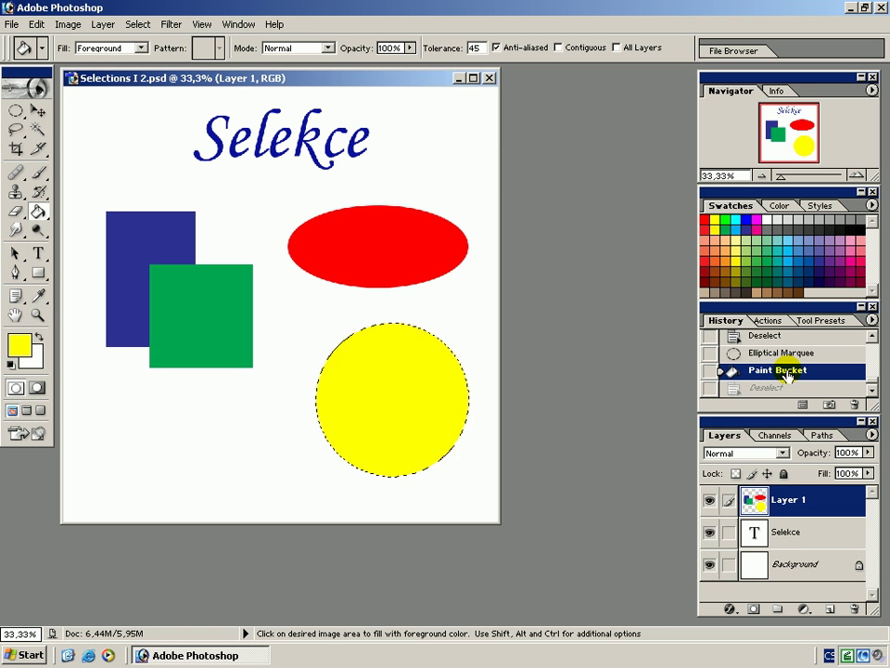
Step: Invert the circular selection and fill everything outside the yellow circle with the default black foreground color at 100% opacity
{"action": "left_click", "coordinate": [137, 25]}
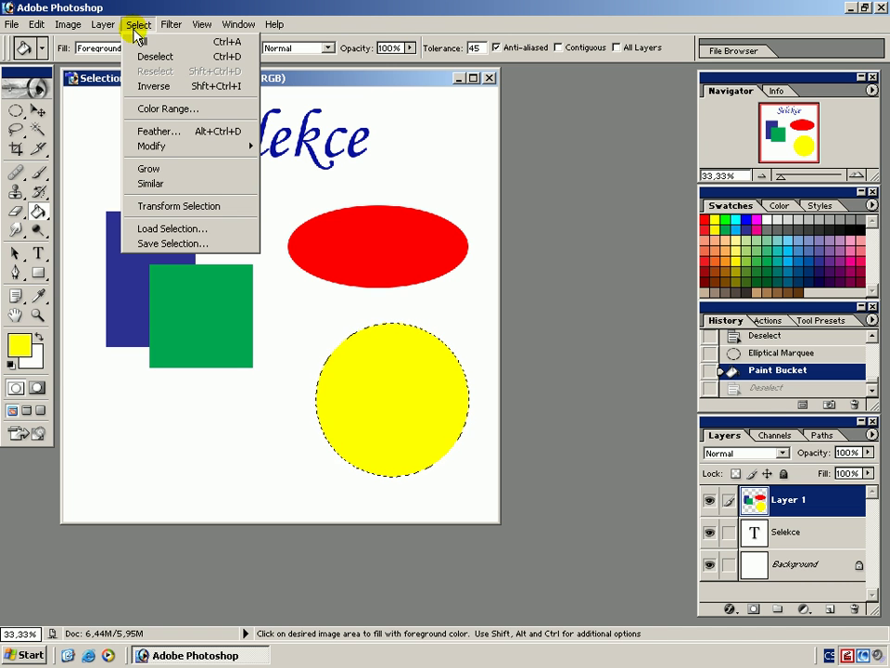
{"action": "left_click", "coordinate": [152, 86]}
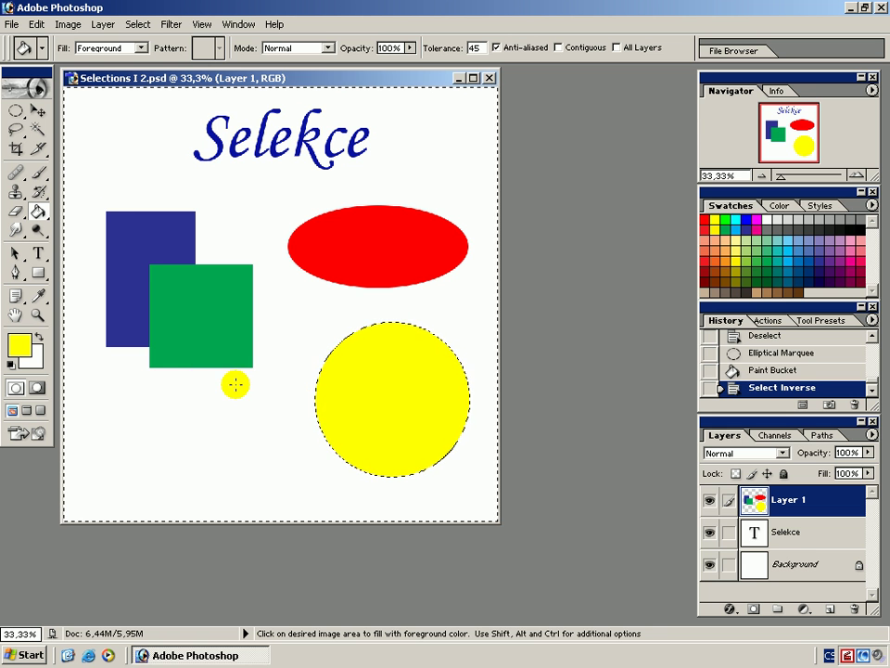
{"action": "left_click", "coordinate": [11, 364]}
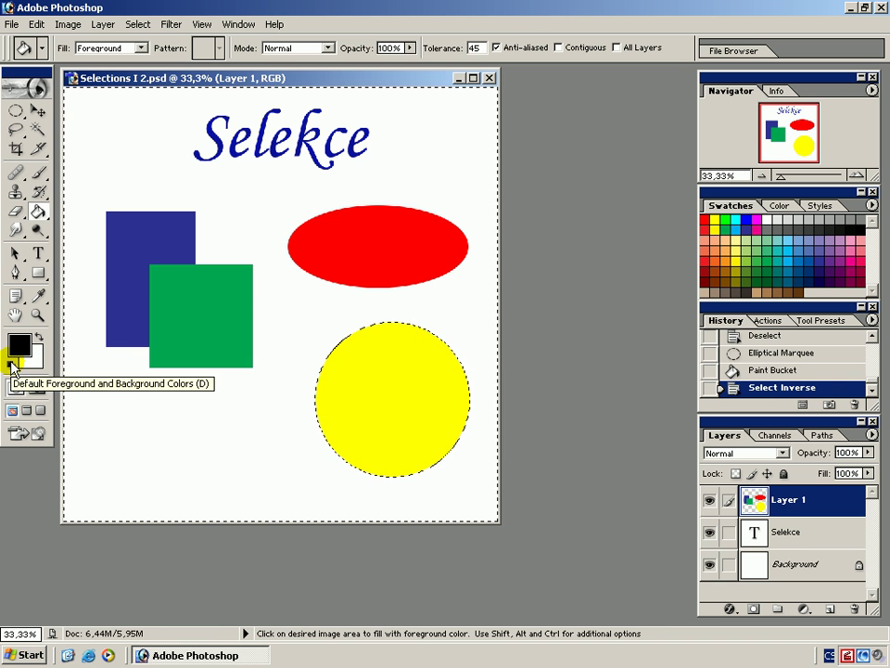
{"action": "left_click", "coordinate": [37, 25]}
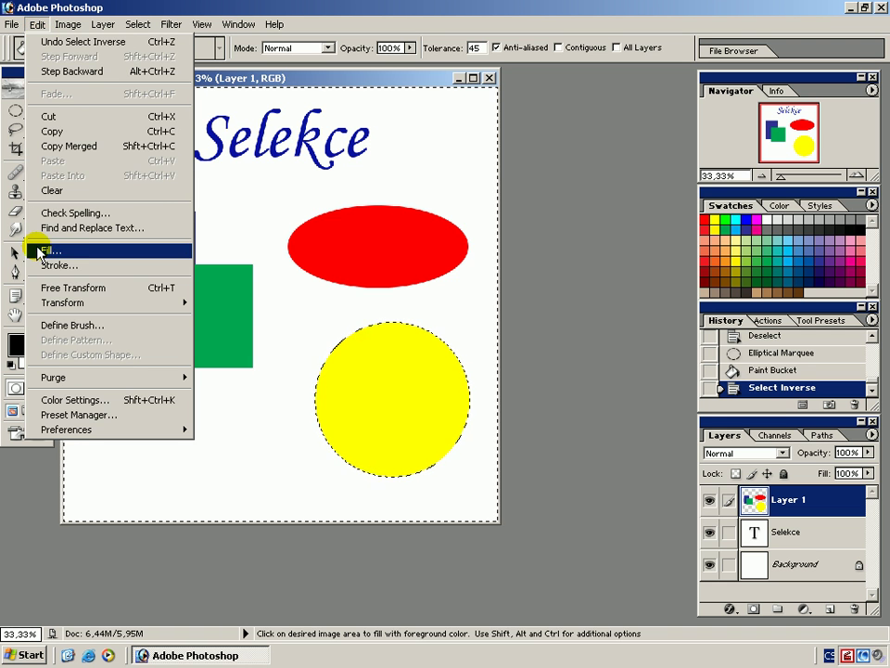
{"action": "left_click", "coordinate": [41, 250]}
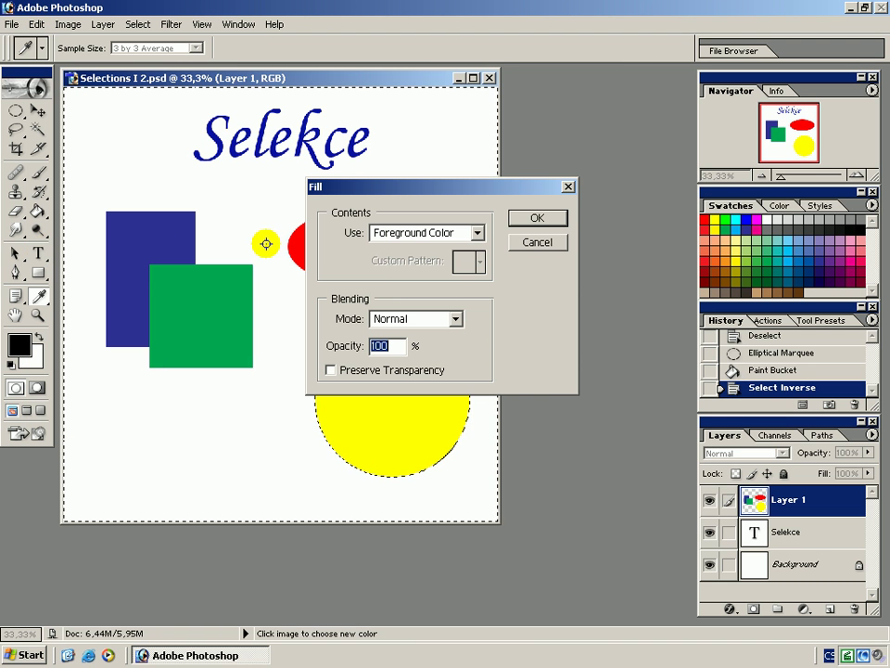
{"action": "left_click", "coordinate": [533, 219]}
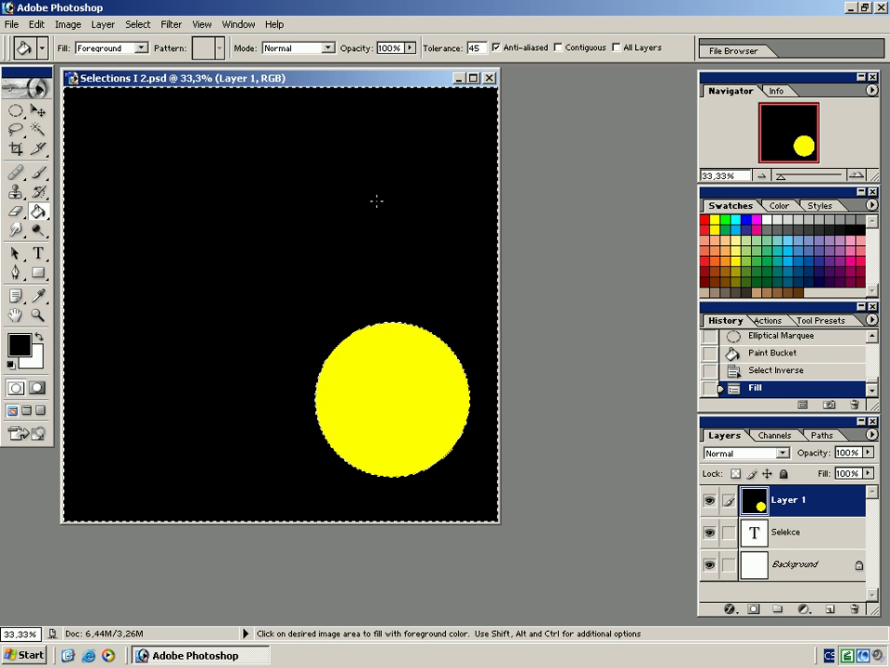
Step: Undo the black fill and the selection inversion
{"action": "key", "text": "ctrl+alt+z"}
{"action": "key", "text": "ctrl+alt+z"}
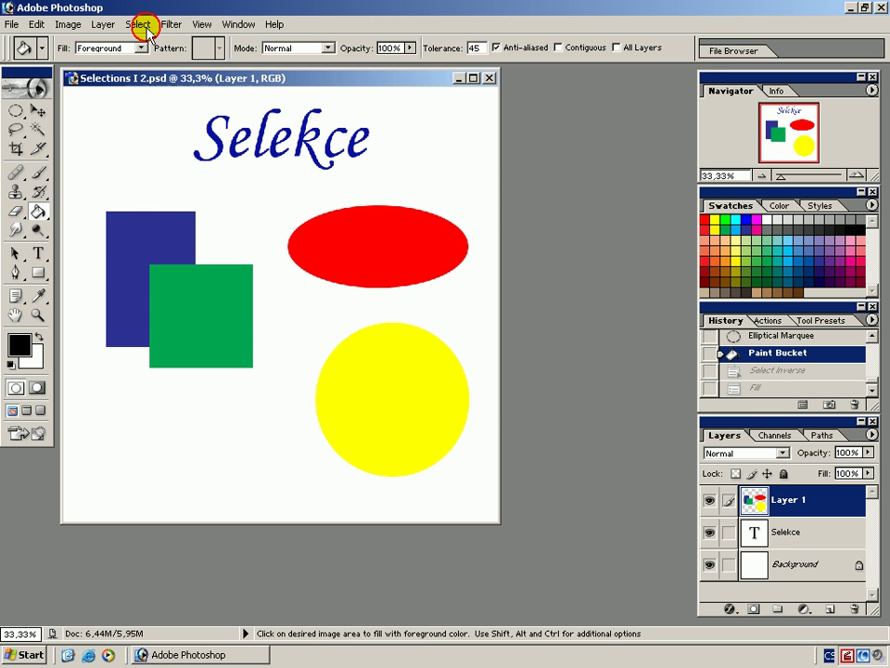
Step: Transform the circular selection outline to 50% width and height with linked proportions, leaving the yellow pixels untouched
{"action": "left_click", "coordinate": [139, 25]}
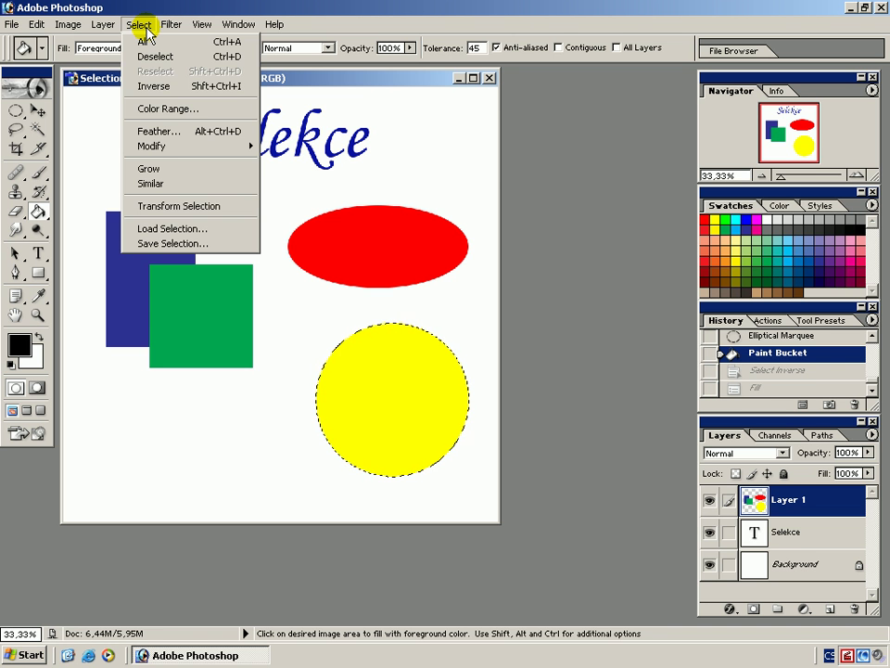
{"action": "left_click", "coordinate": [149, 206]}
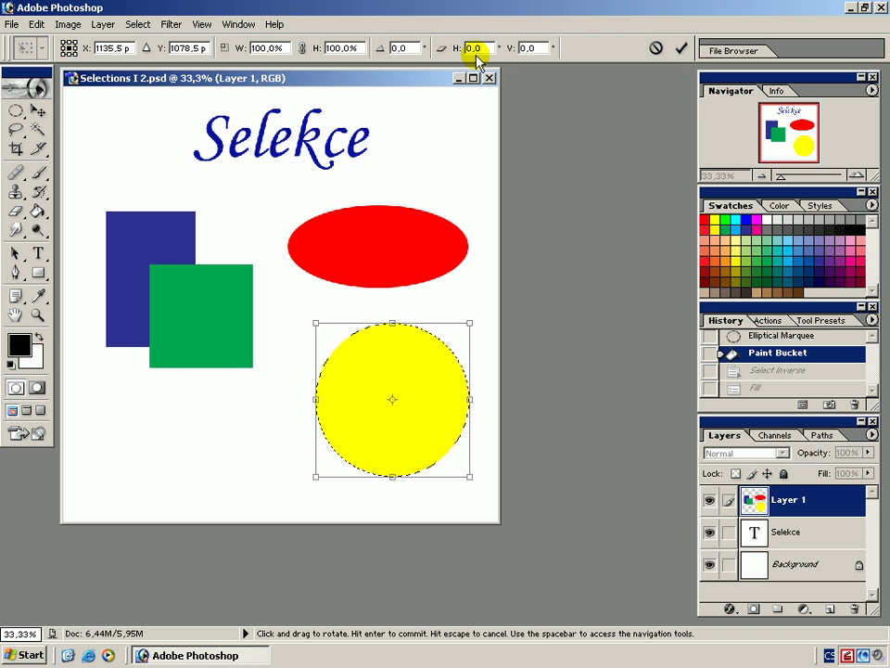
{"action": "left_click", "coordinate": [303, 49]}
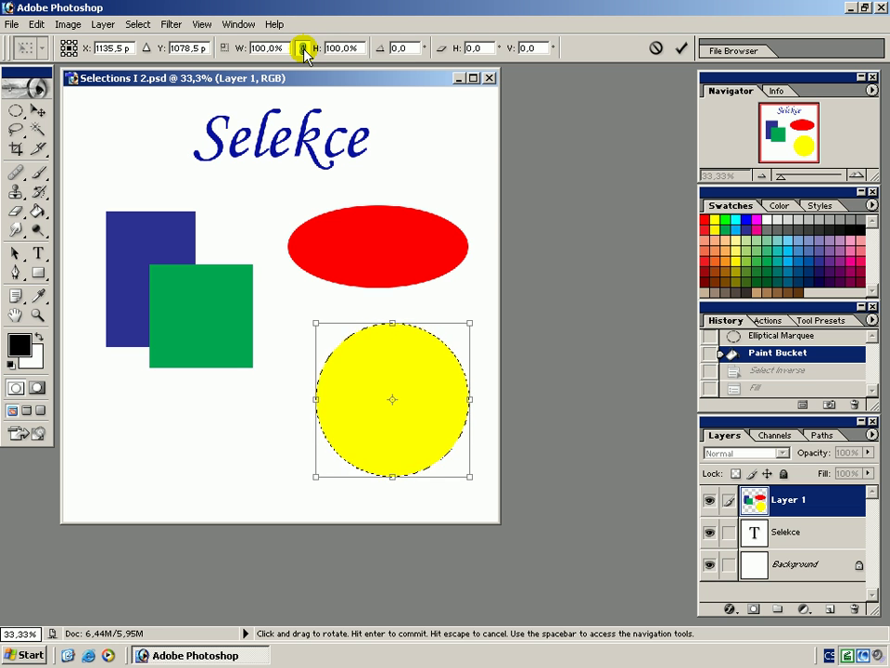
{"action": "left_click", "coordinate": [341, 48]}
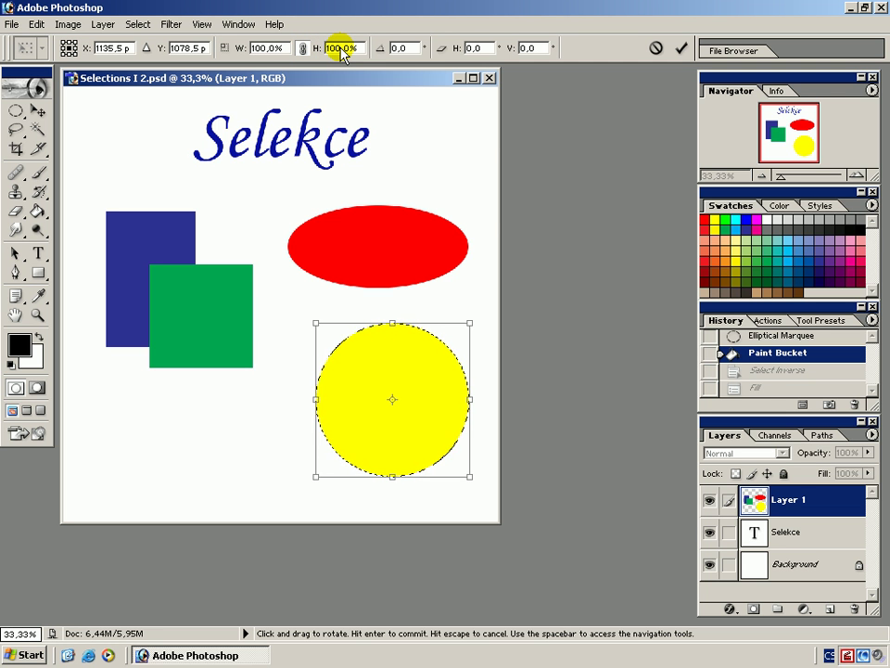
{"action": "type", "text": "5"}
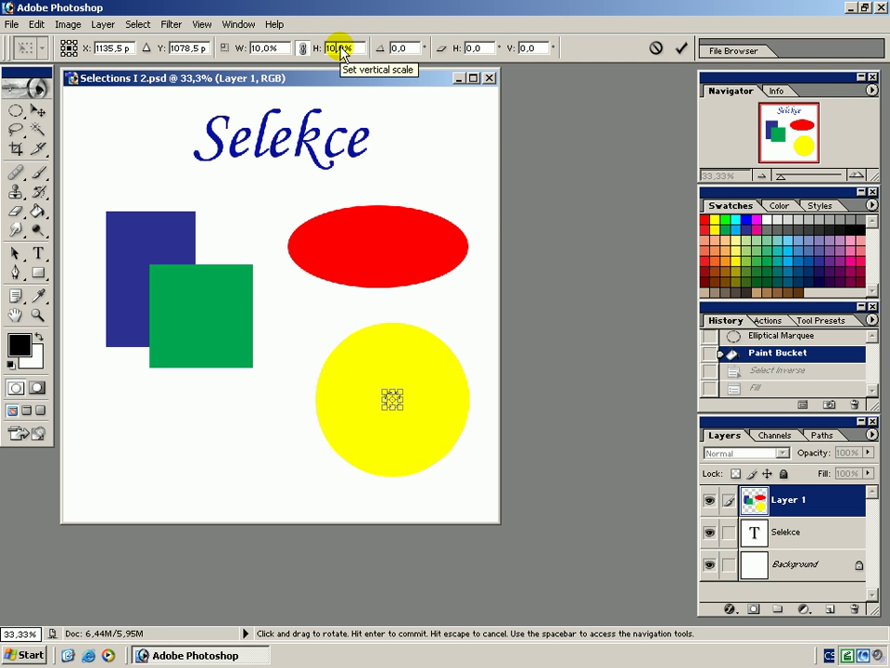
{"action": "type", "text": "0"}
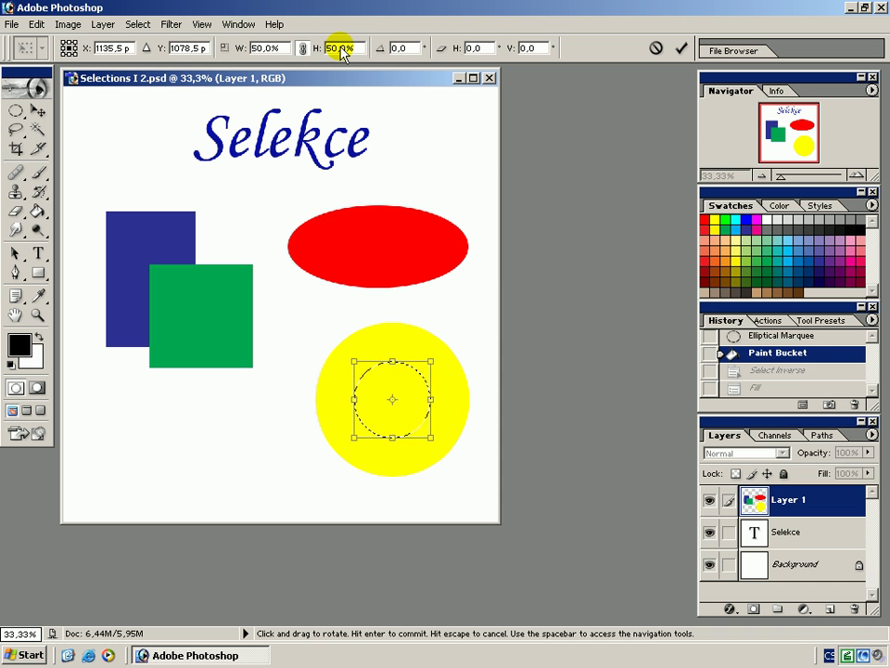
{"action": "key", "text": "Return"}
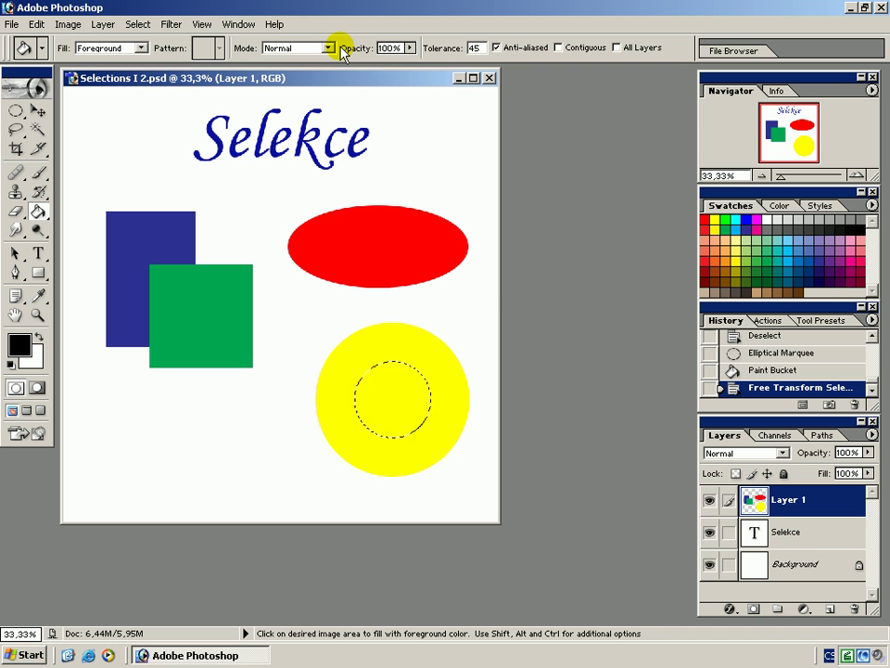
Step: Contract the small circular selection by 10 pixels, and revert to the history state before the contraction
{"action": "left_click", "coordinate": [141, 25]}
{"action": "mouse_move", "coordinate": [152, 148]}
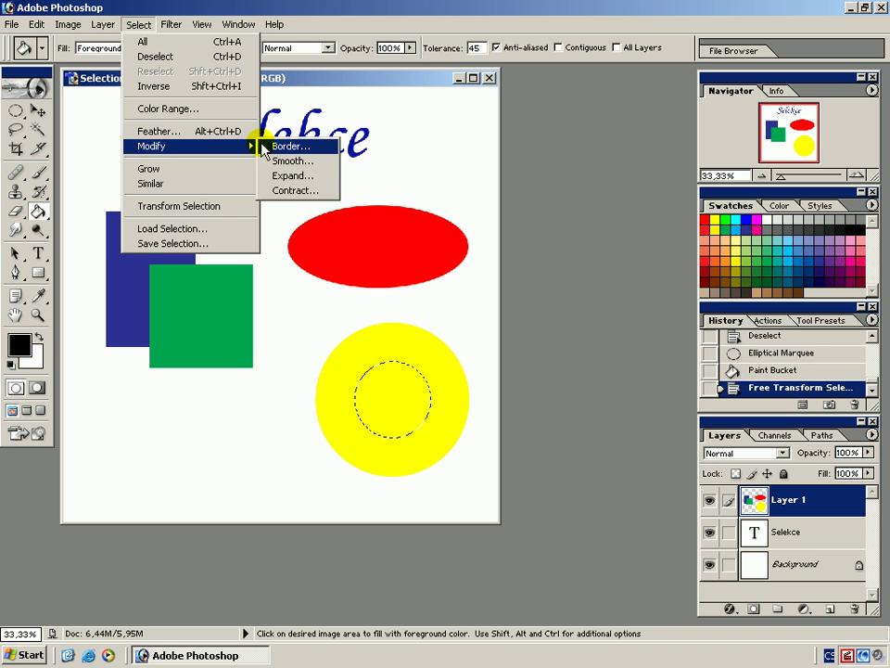
{"action": "left_click", "coordinate": [277, 192]}
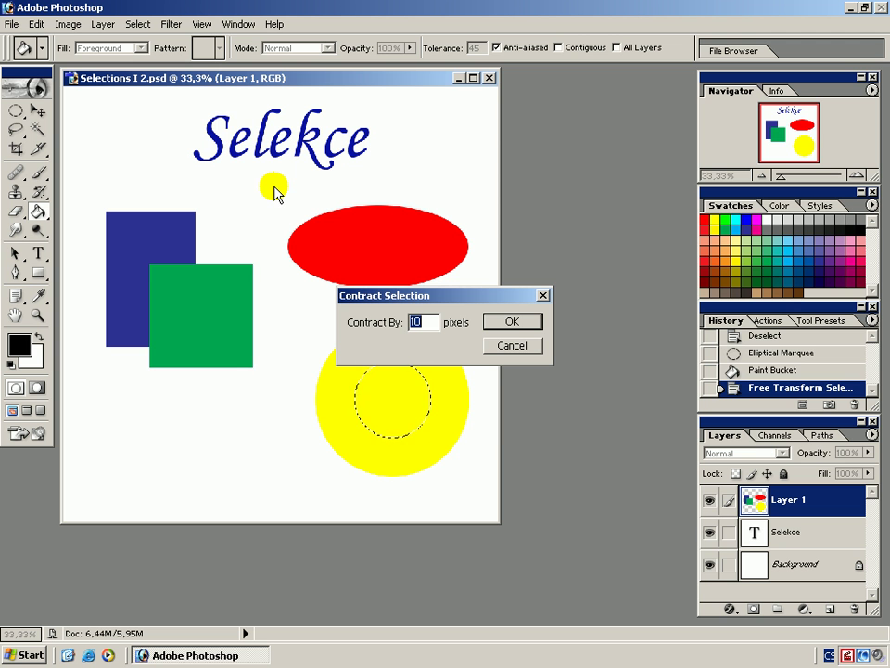
{"action": "left_click", "coordinate": [511, 322]}
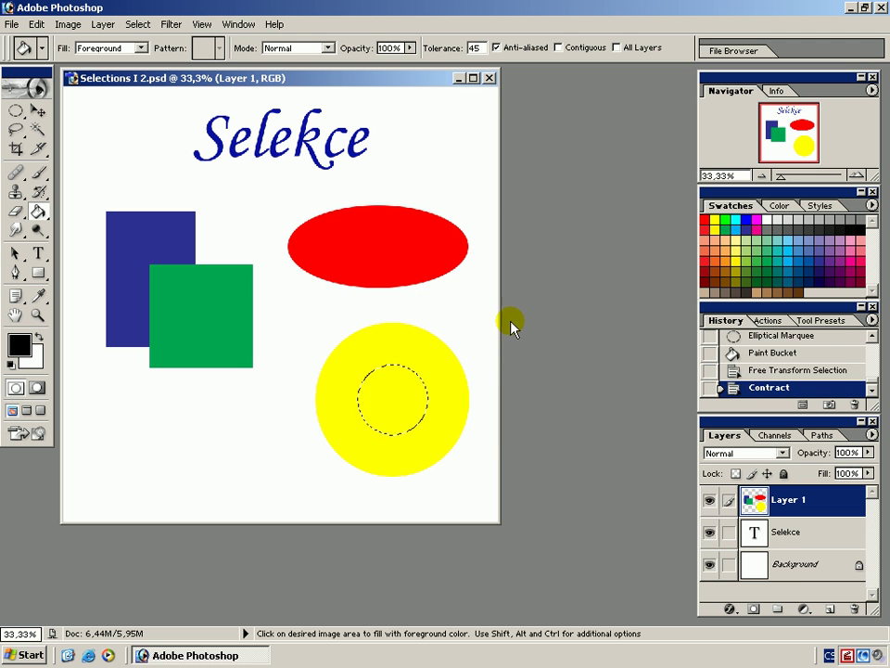
{"action": "left_click", "coordinate": [761, 373]}
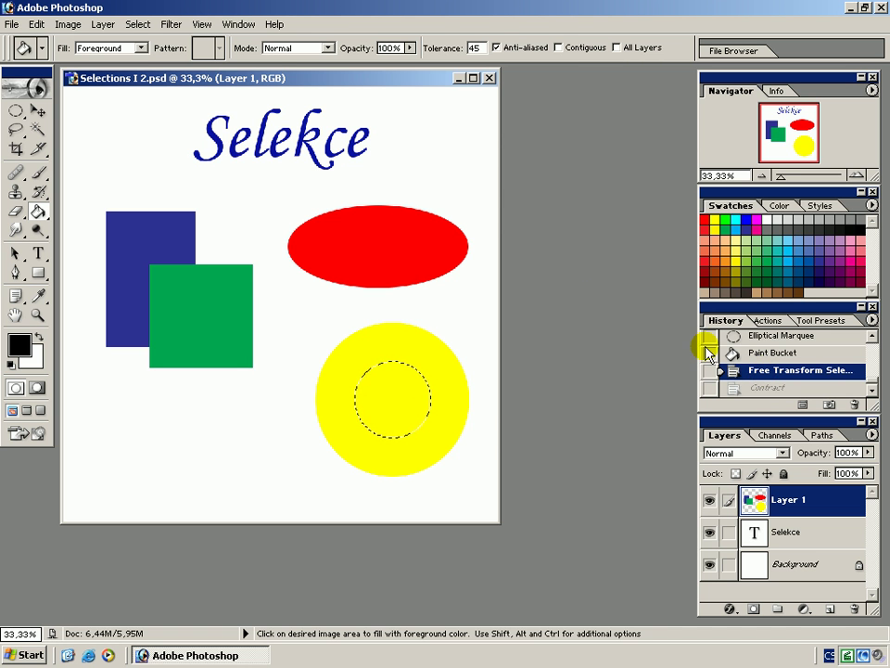
Step: Expand the small circular selection by 20 pixels, and revert to the history state before the expansion
{"action": "left_click", "coordinate": [133, 25]}
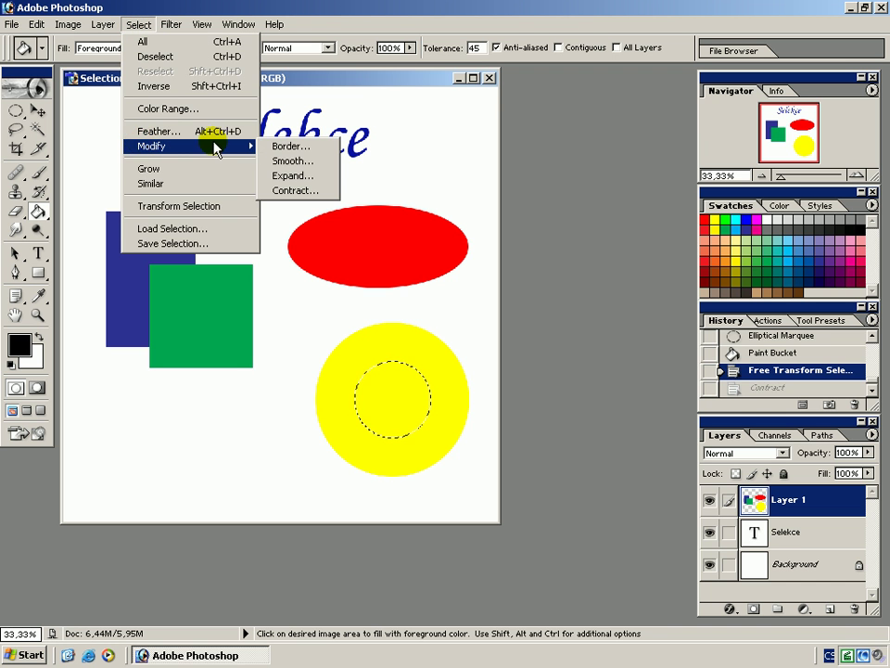
{"action": "left_click", "coordinate": [275, 177]}
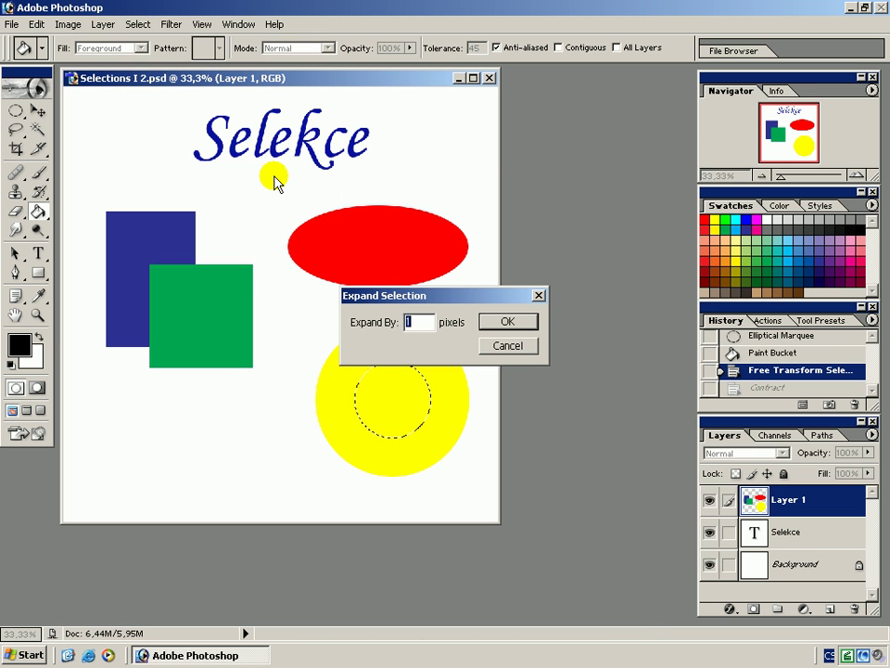
{"action": "left_click", "coordinate": [410, 321]}
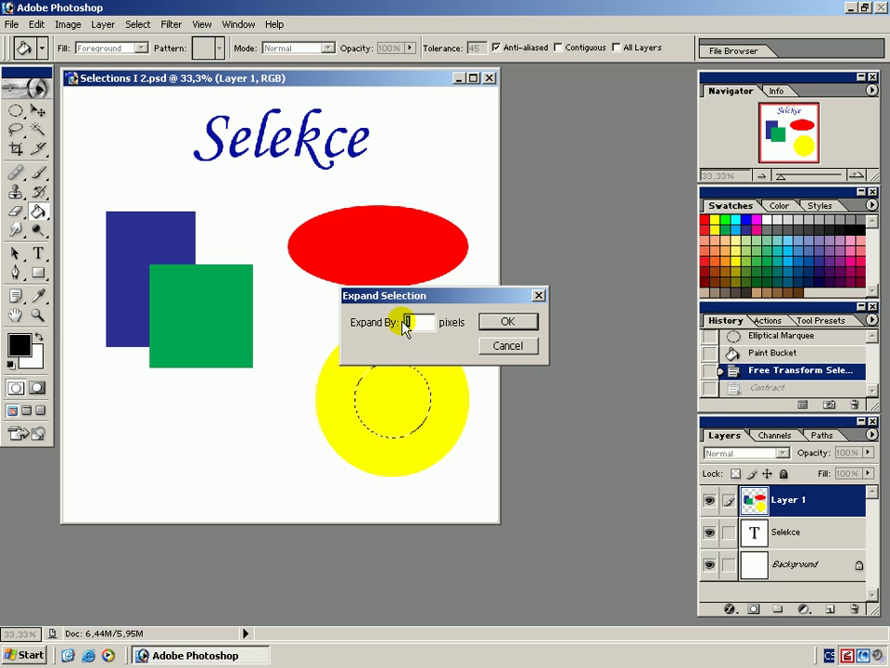
{"action": "type", "text": "20"}
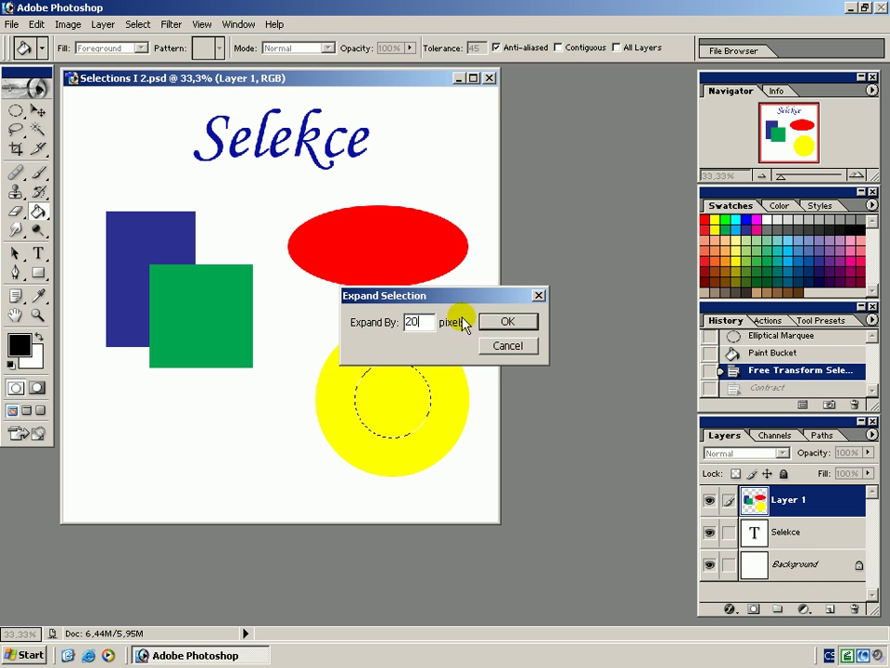
{"action": "left_click", "coordinate": [499, 320]}
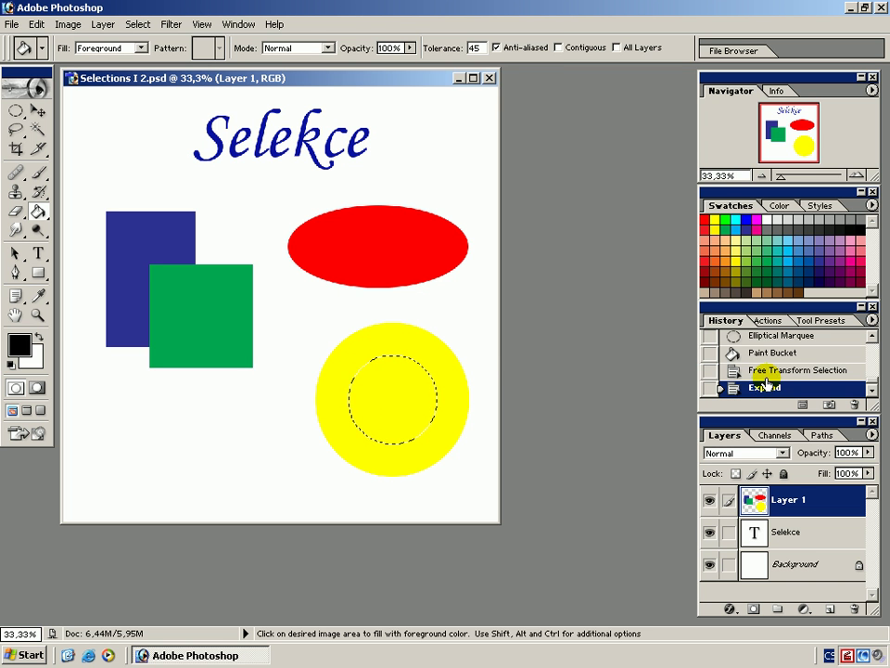
{"action": "left_click", "coordinate": [767, 373]}
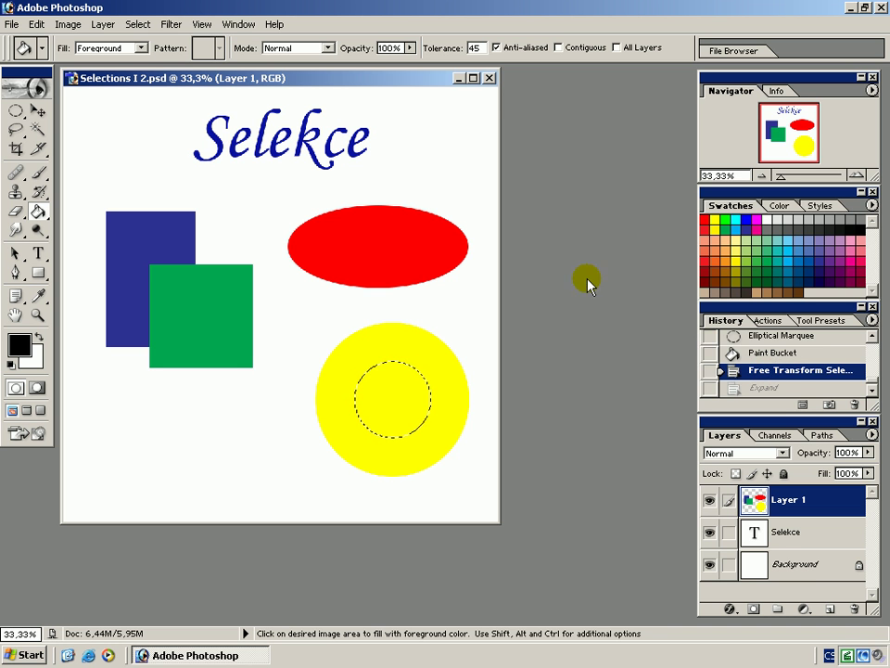
Step: Convert the small circular selection inside the yellow circle into a border selection 30 pixels wide
{"action": "left_click", "coordinate": [138, 25]}
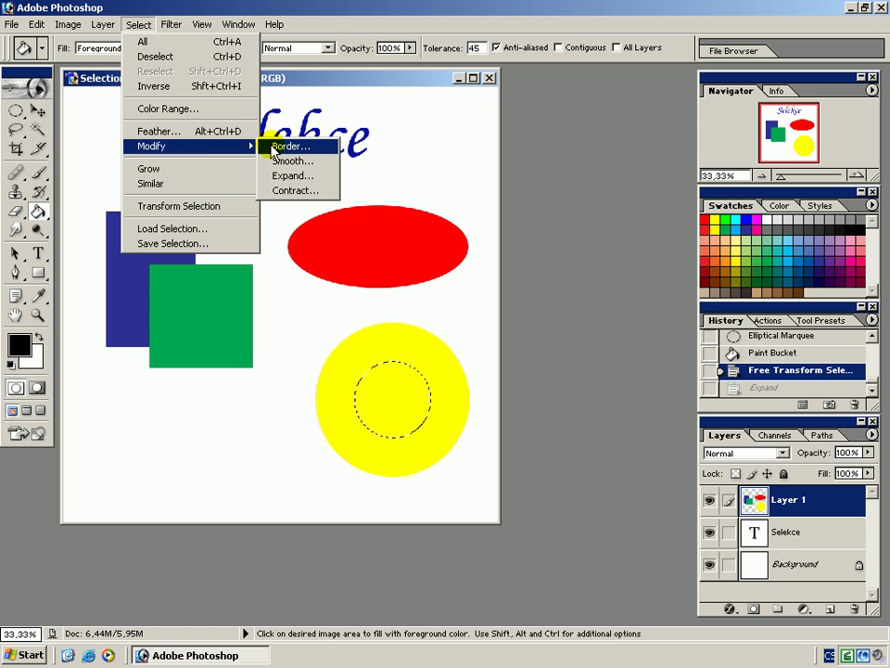
{"action": "left_click", "coordinate": [287, 146]}
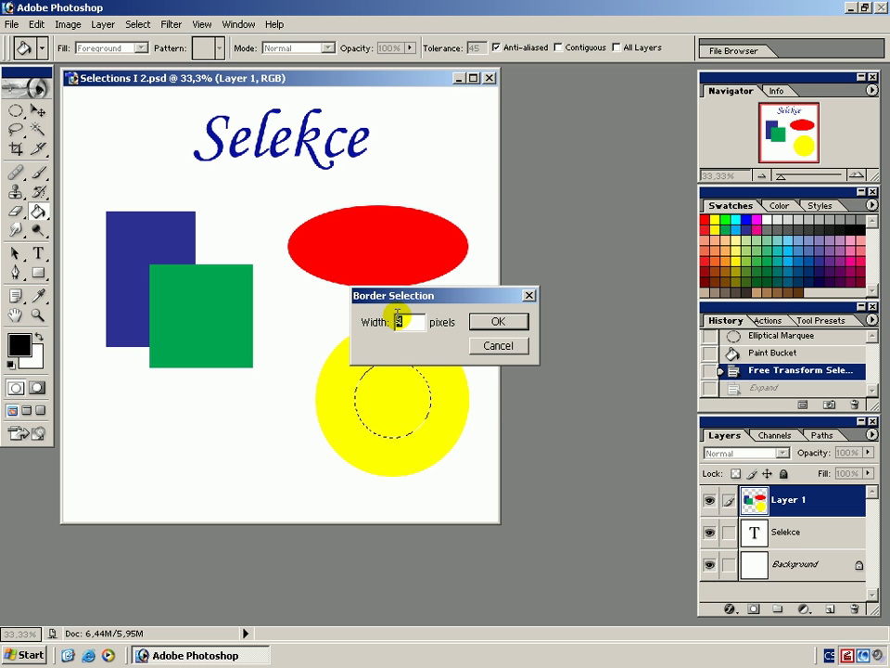
{"action": "type", "text": "30"}
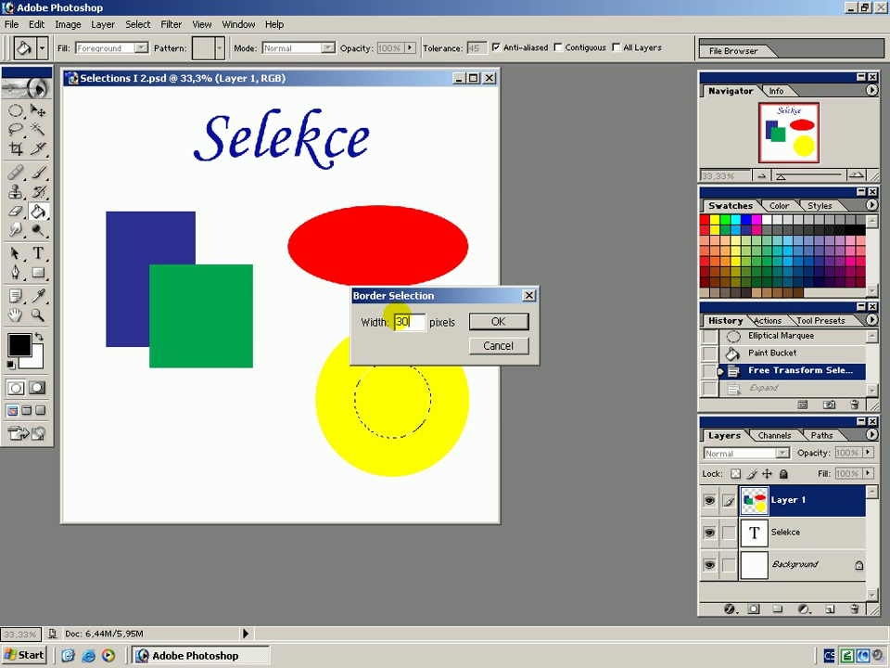
{"action": "left_click", "coordinate": [499, 321]}
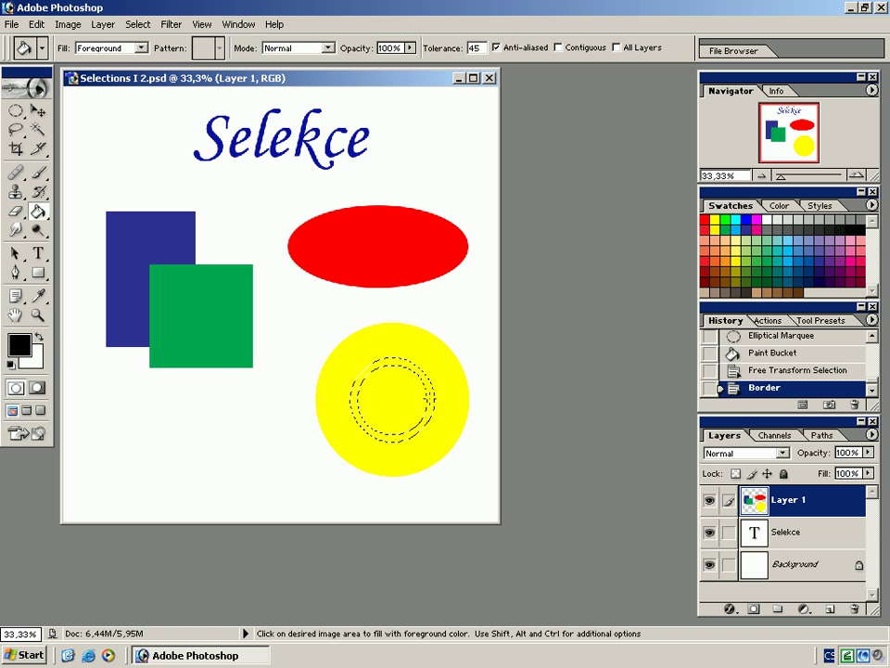
Step: Fill the ring-shaped border selection with pure blue using the Paint Bucket, and deselect it
{"action": "left_click", "coordinate": [746, 220]}
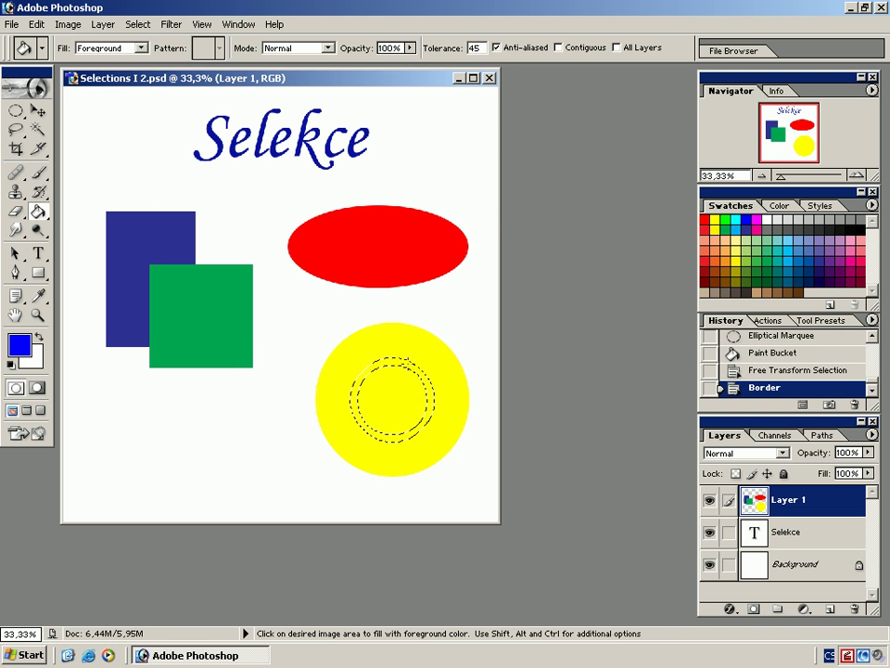
{"action": "left_click", "coordinate": [400, 364]}
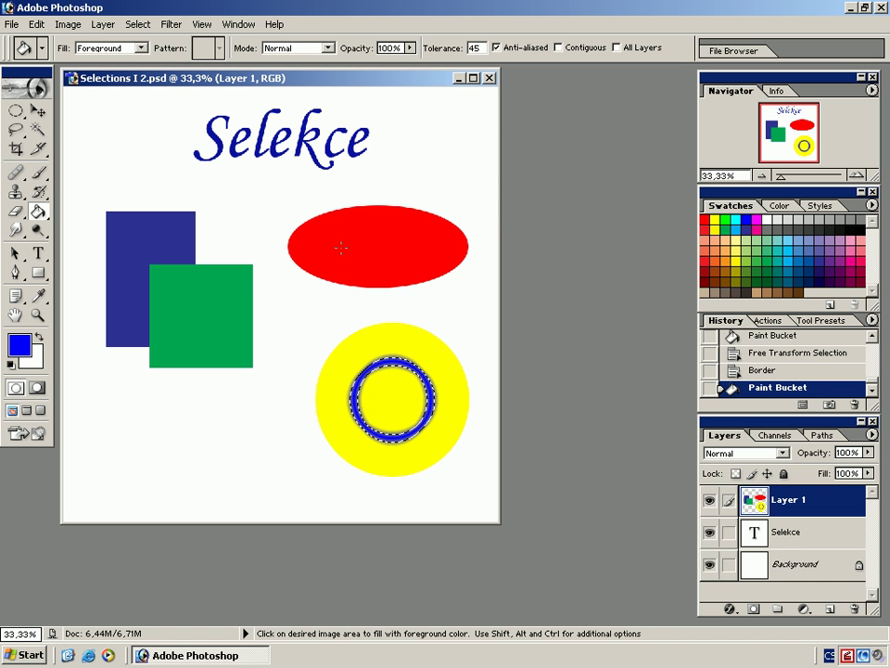
{"action": "left_click", "coordinate": [140, 24]}
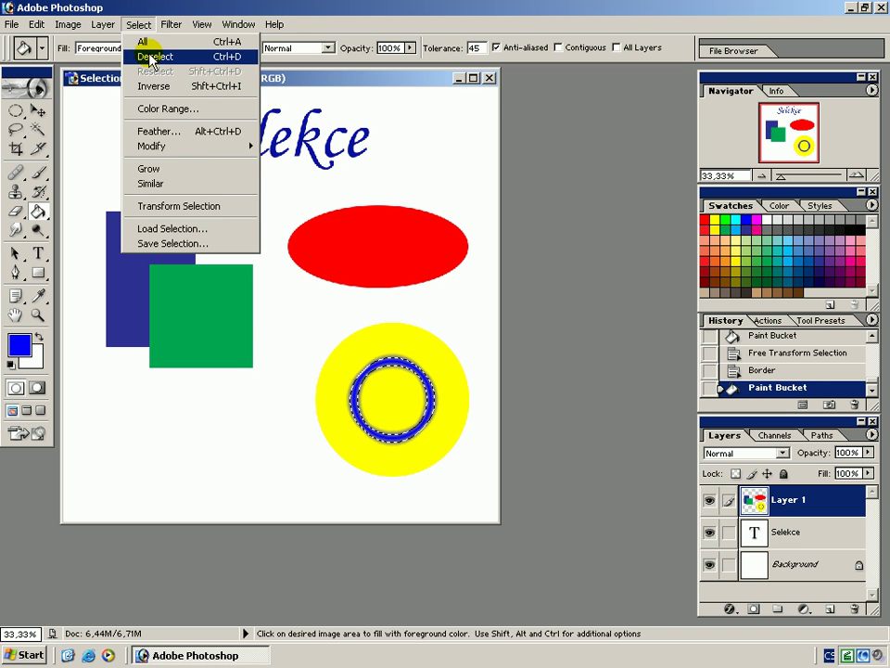
{"action": "left_click", "coordinate": [151, 57]}
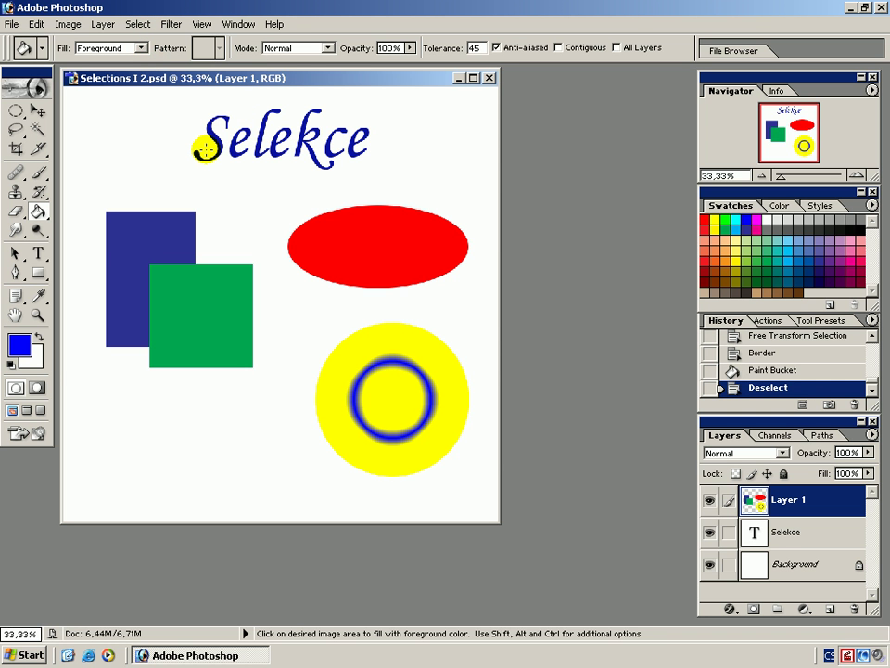